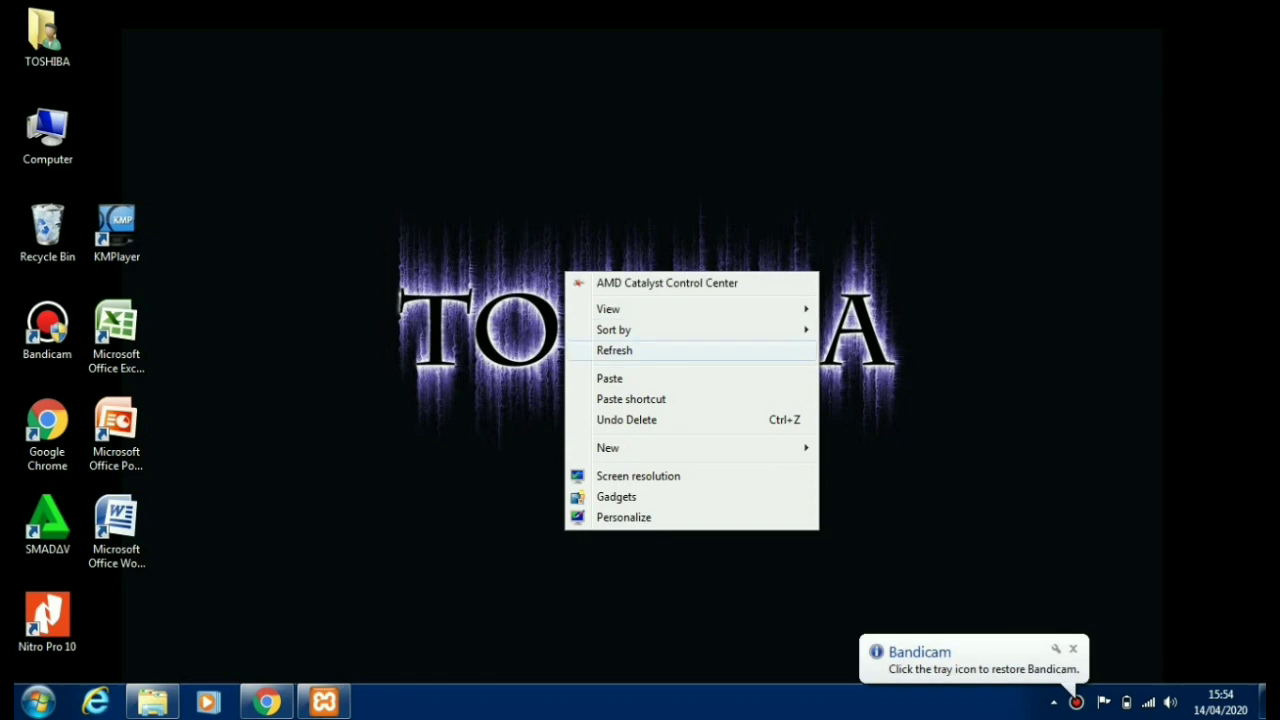
click(614, 350)
right_click(530, 260)
click(580, 341)
right_click(531, 234)
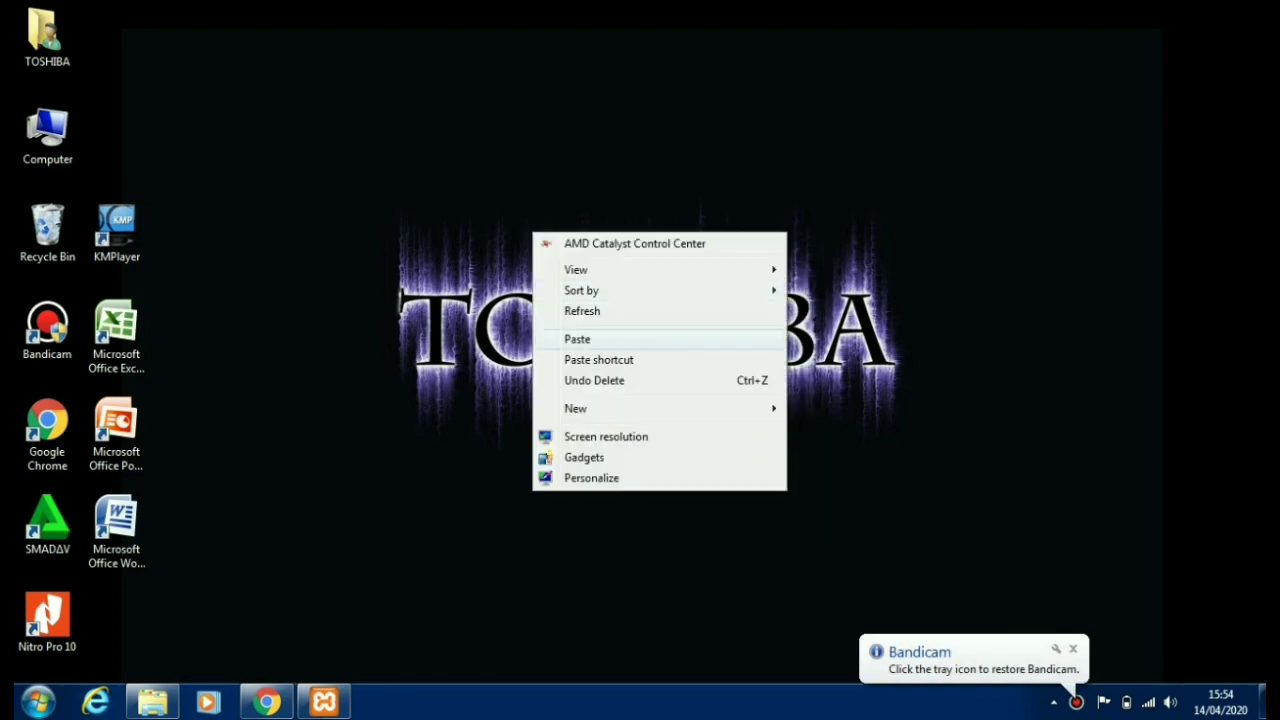
click(580, 311)
right_click(530, 223)
click(579, 300)
right_click(558, 272)
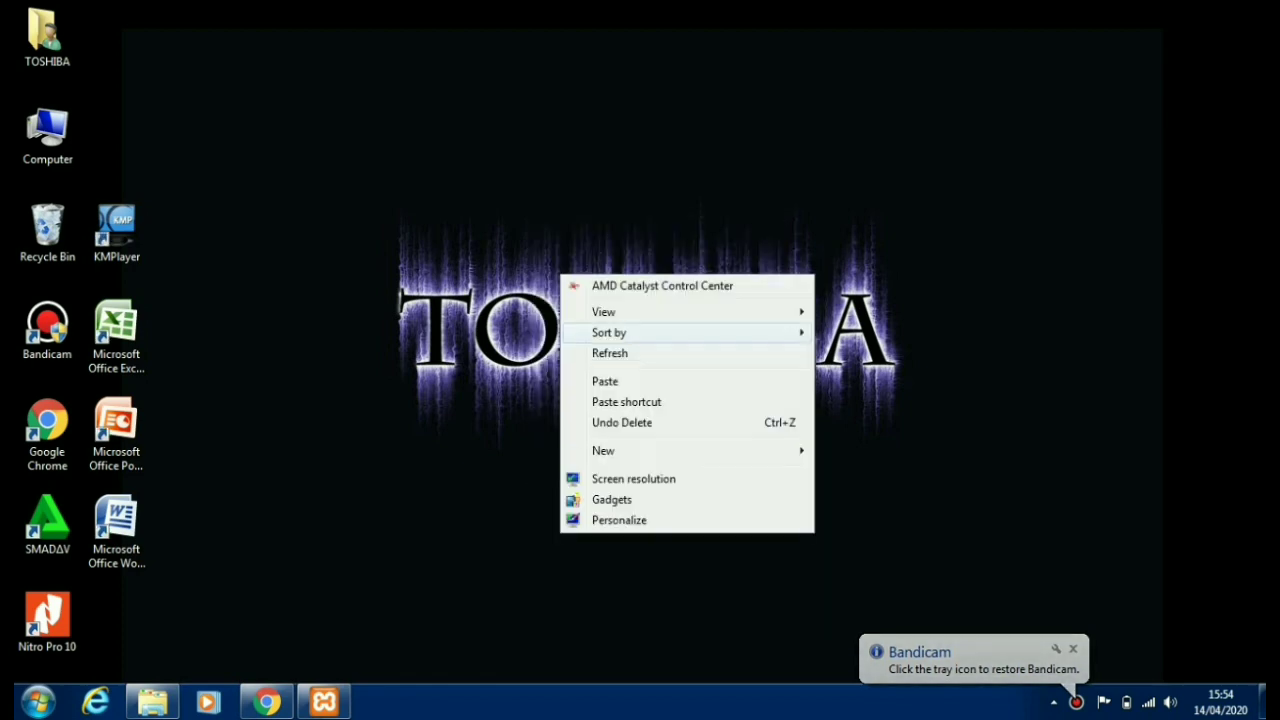
click(585, 351)
right_click(537, 274)
click(585, 354)
right_click(541, 290)
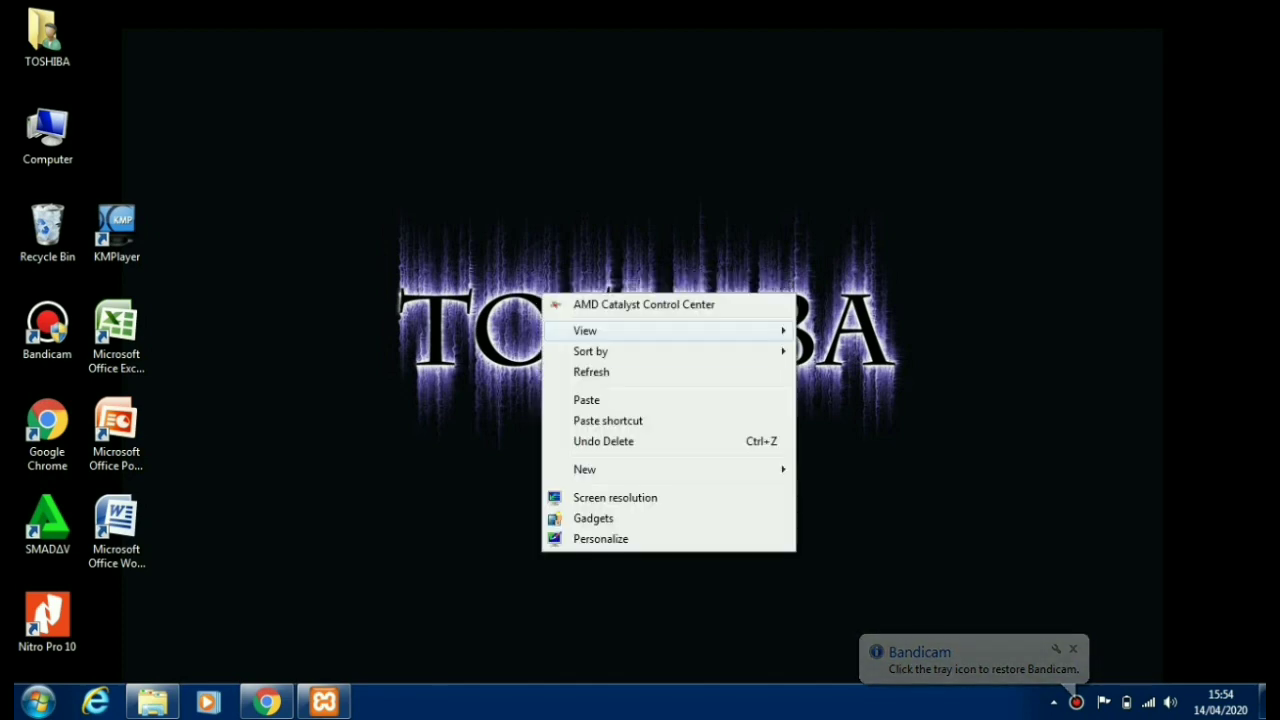
click(586, 369)
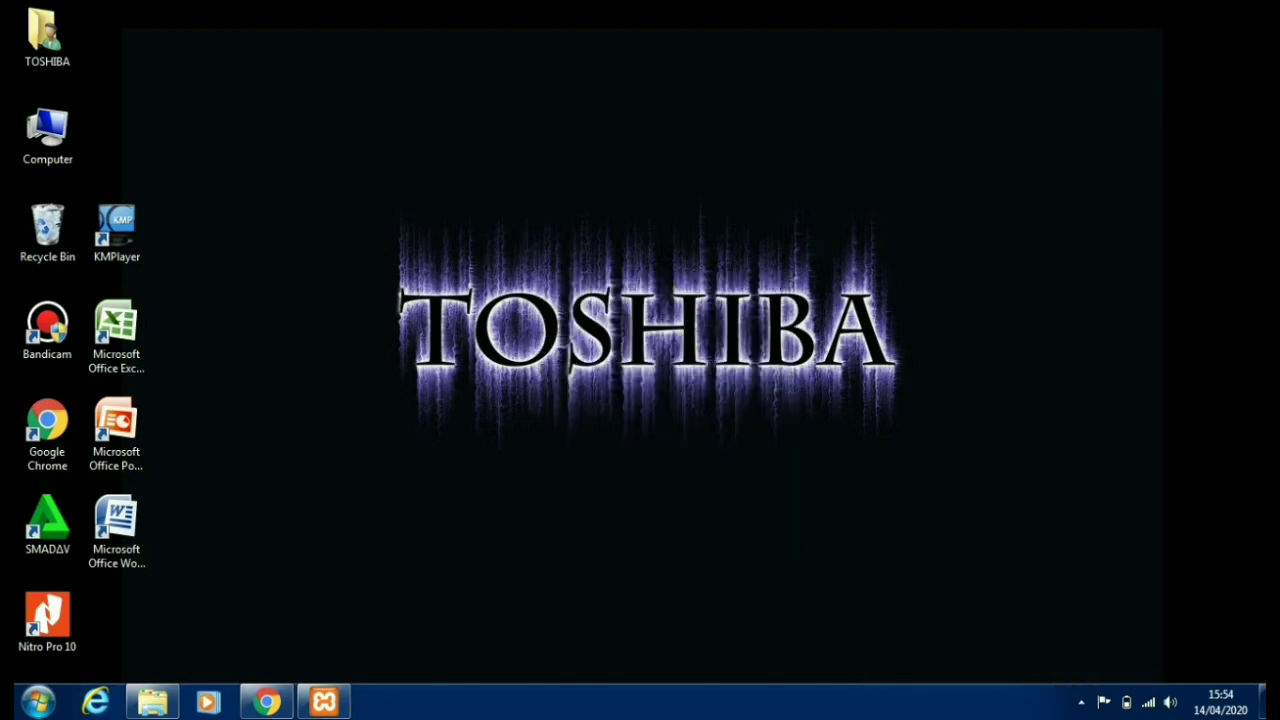
Switch to Chrome and download [Aplikasi]_apotek_ci.zip and [Database]_apotek_ci.zip from their Google Drive pages.
click(266, 702)
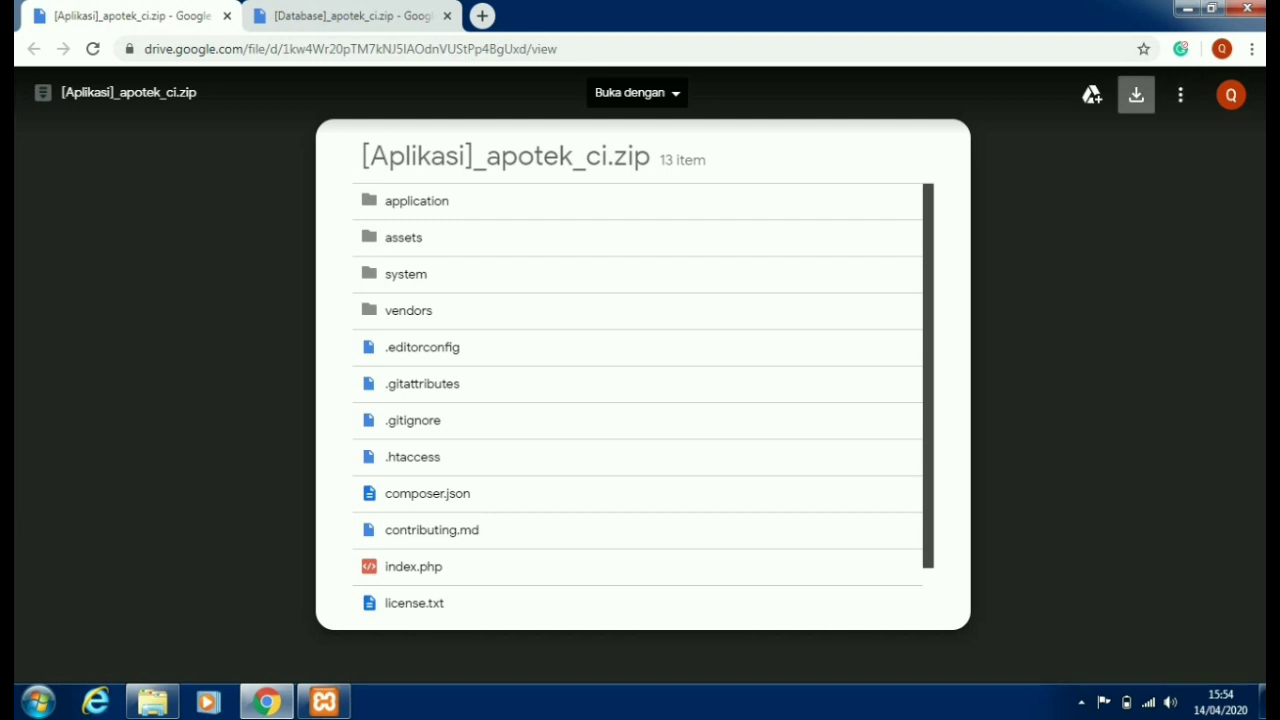
click(1136, 94)
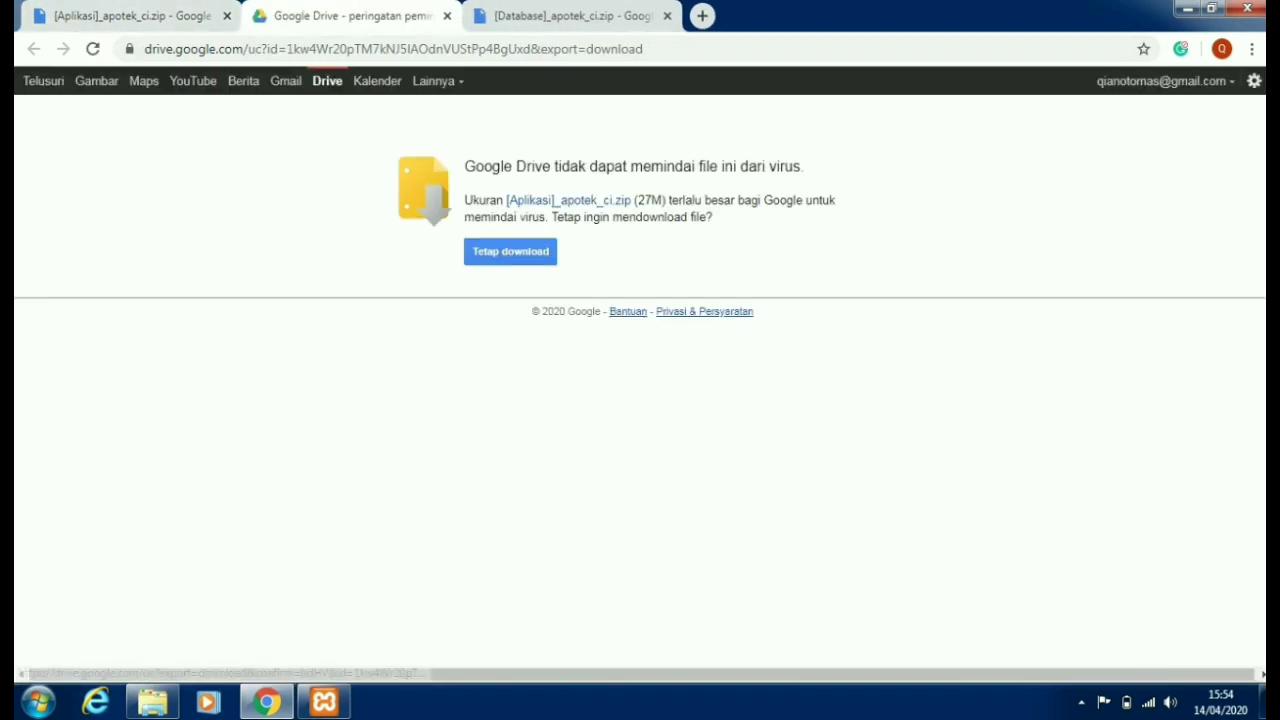
click(510, 251)
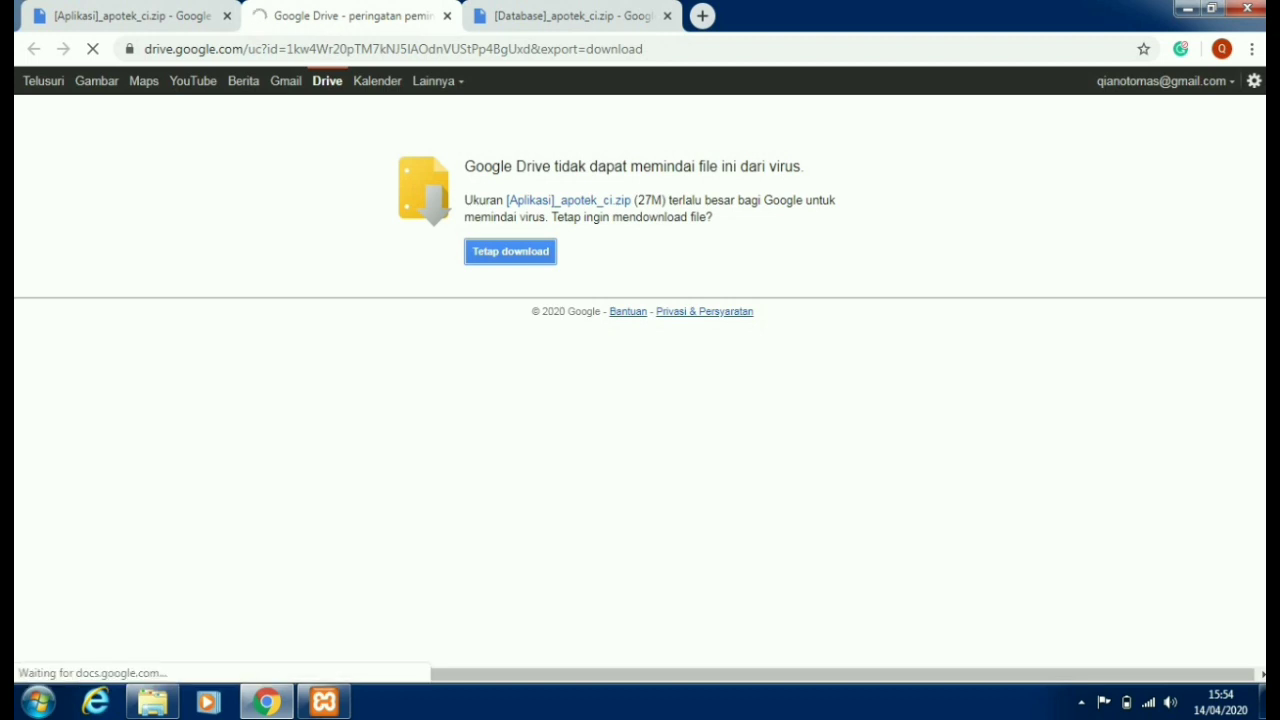
click(540, 16)
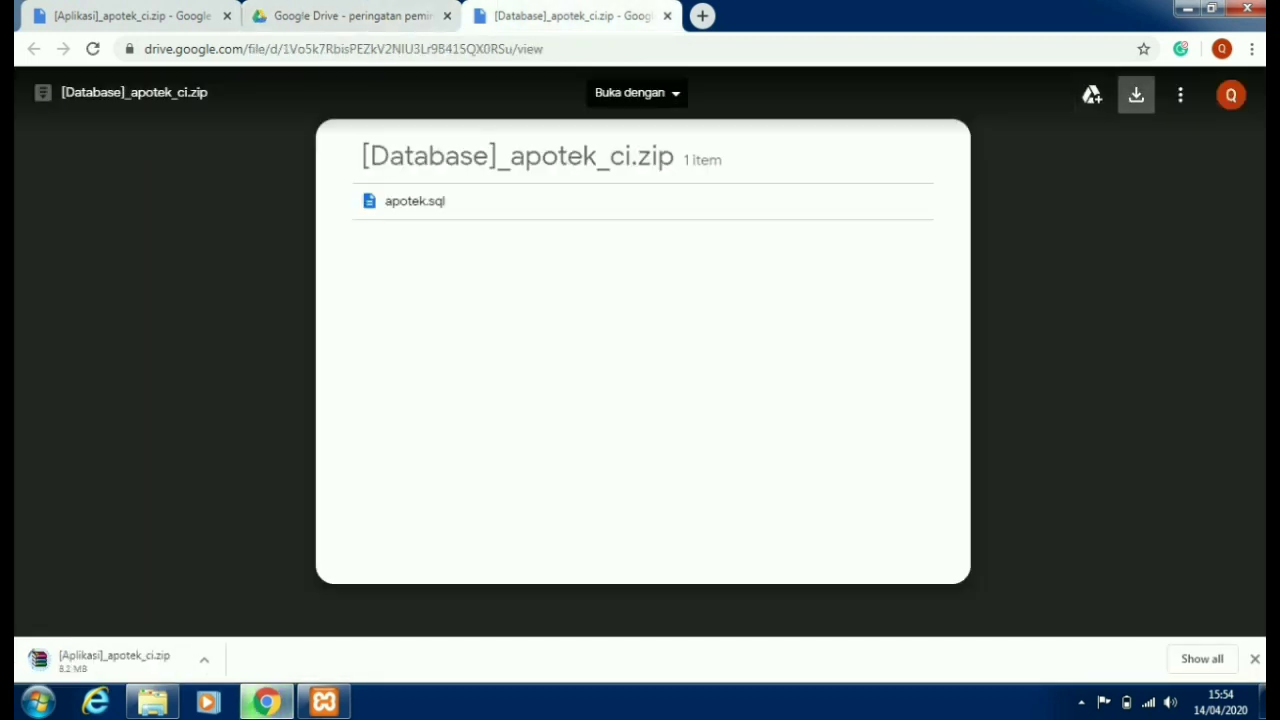
click(1136, 94)
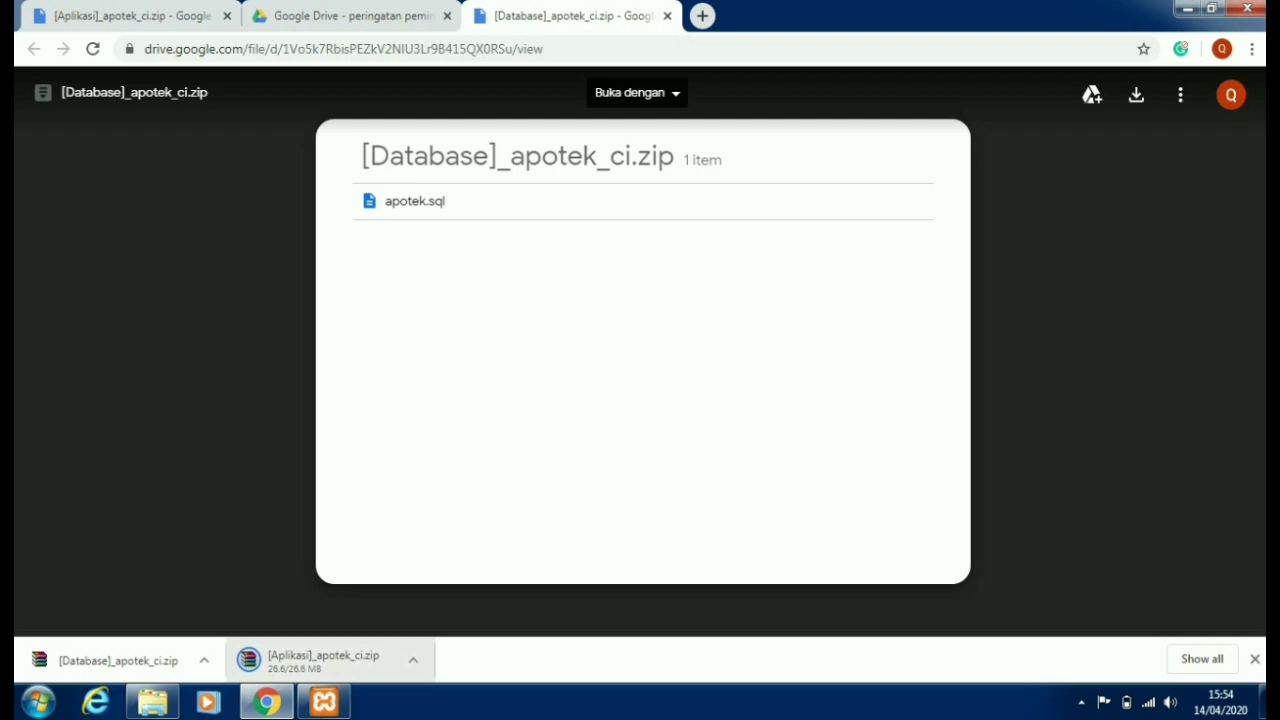
Show the downloaded application archive in its folder and create a folder named apotek in Downloads.
right_click(280, 662)
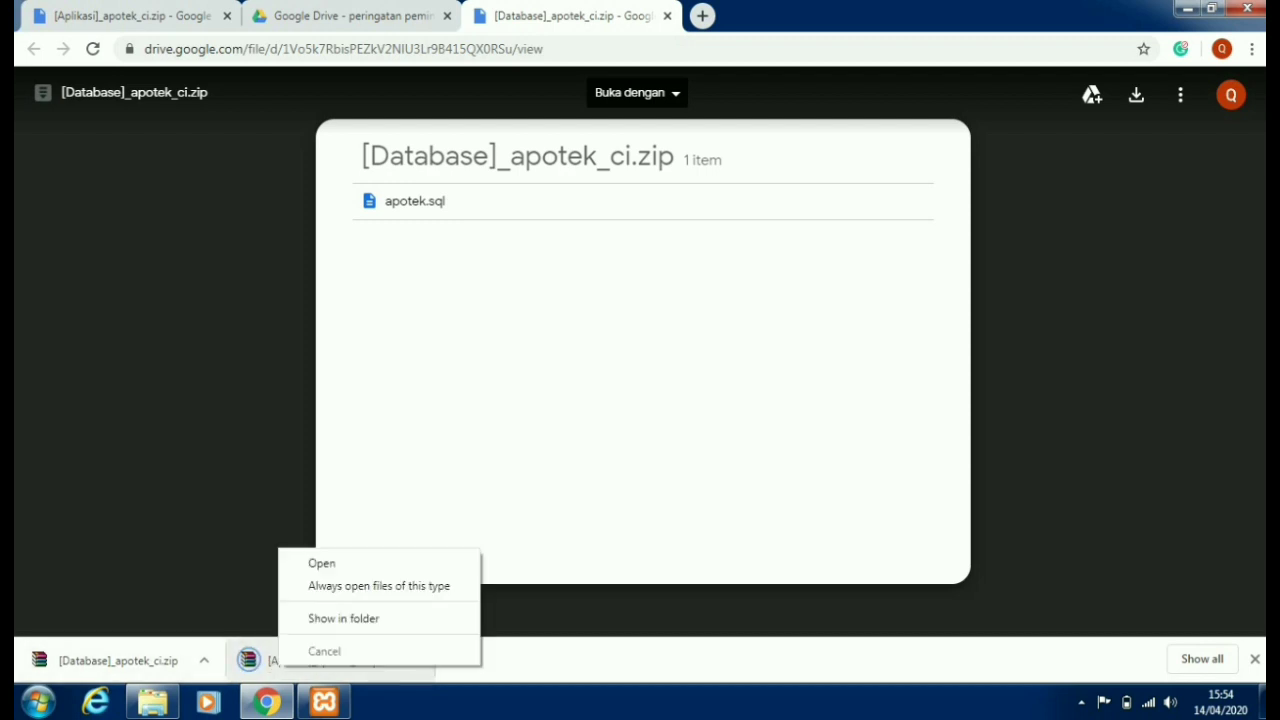
click(343, 618)
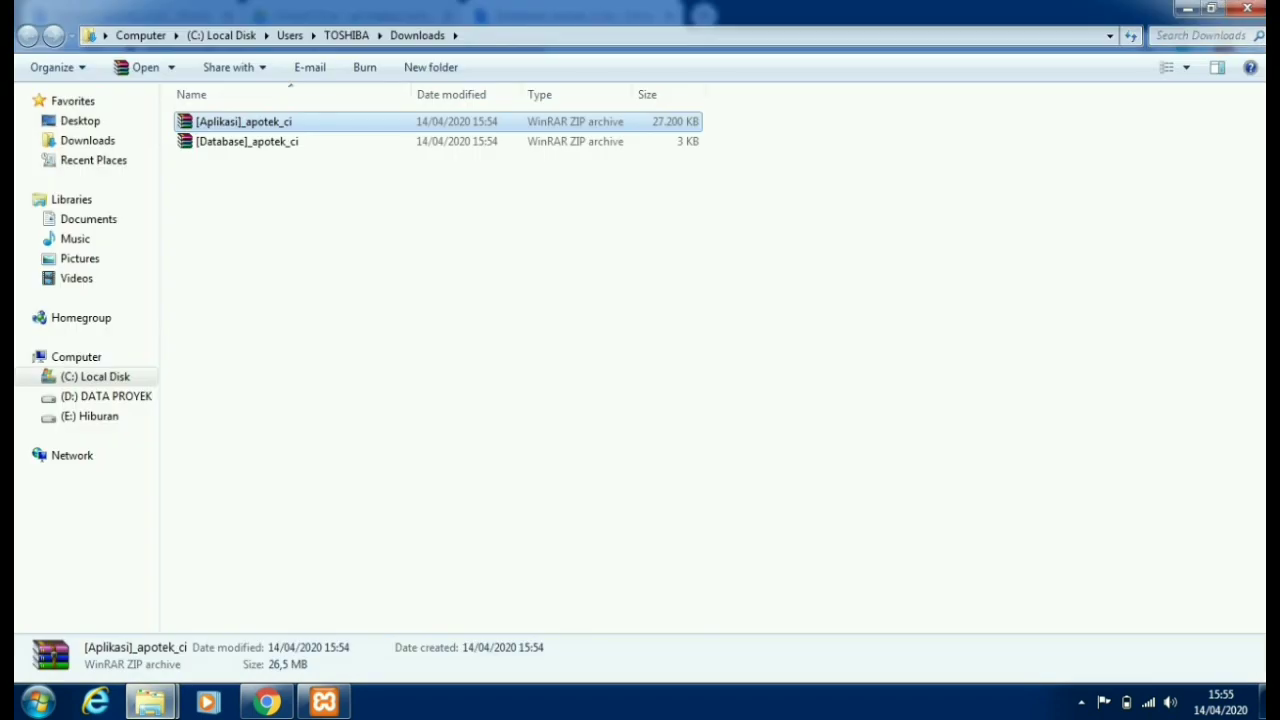
right_click(242, 248)
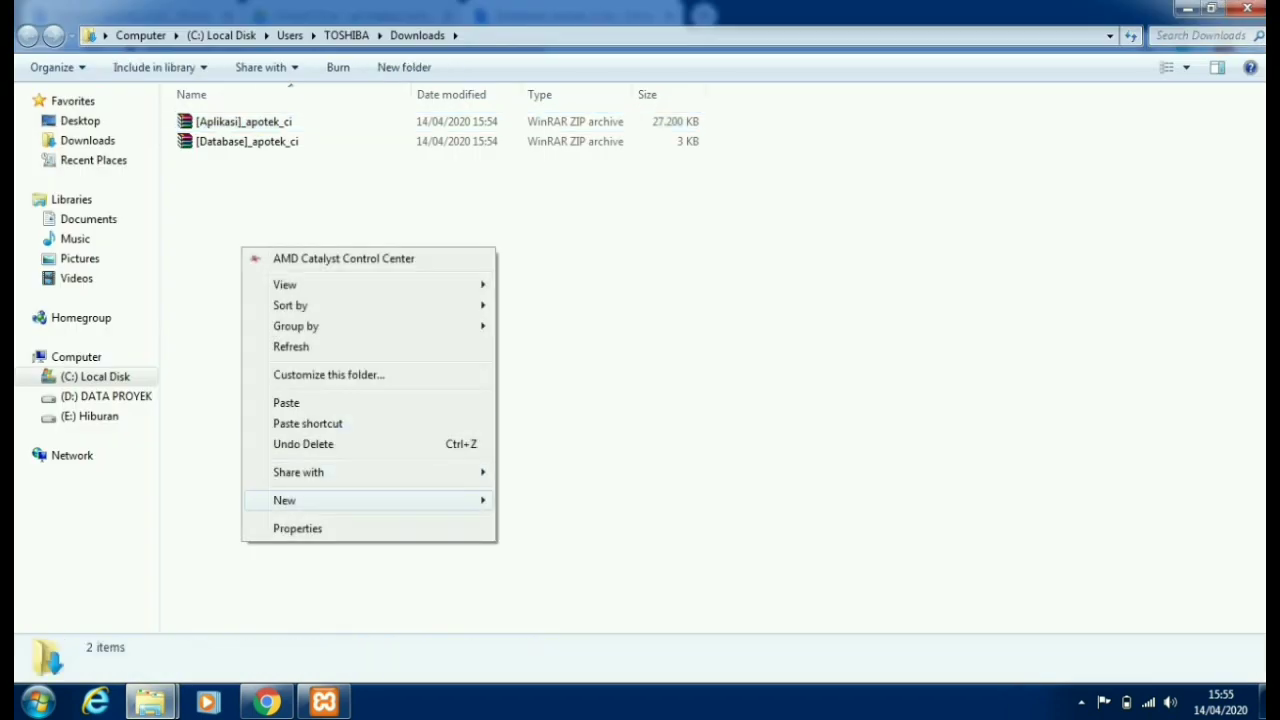
mouse_move(300, 500)
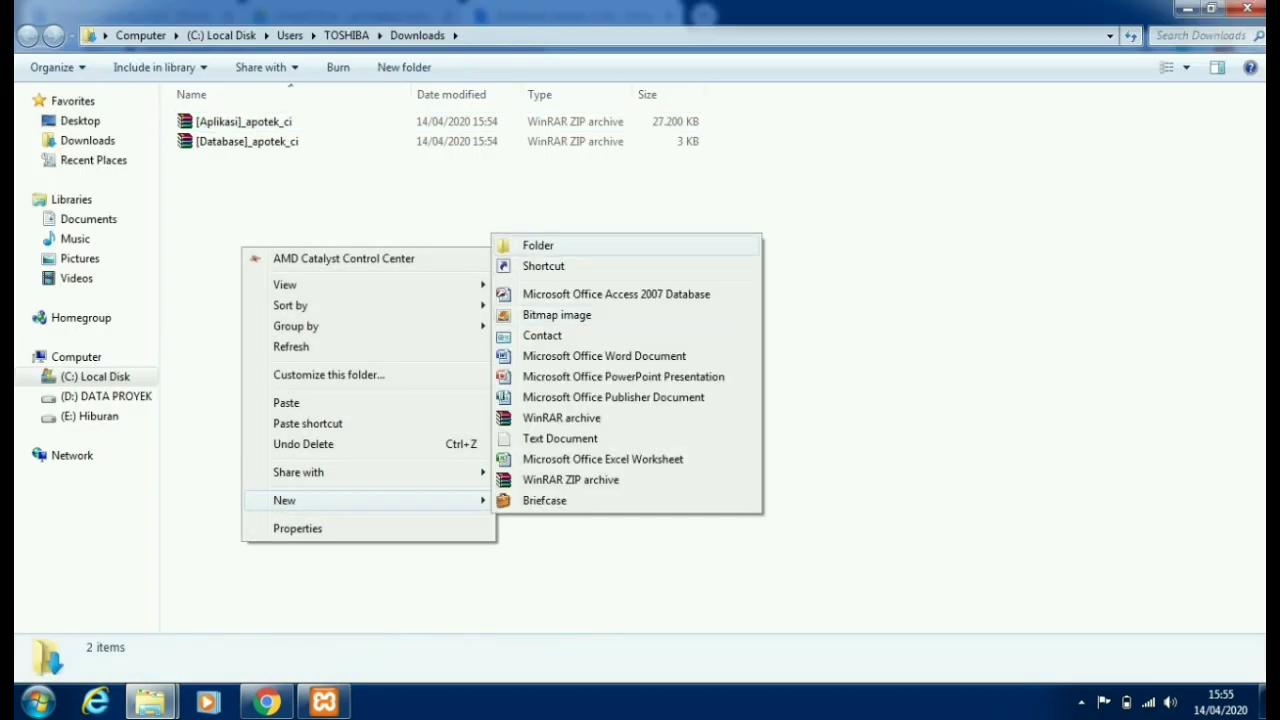
click(540, 245)
text(apotek)
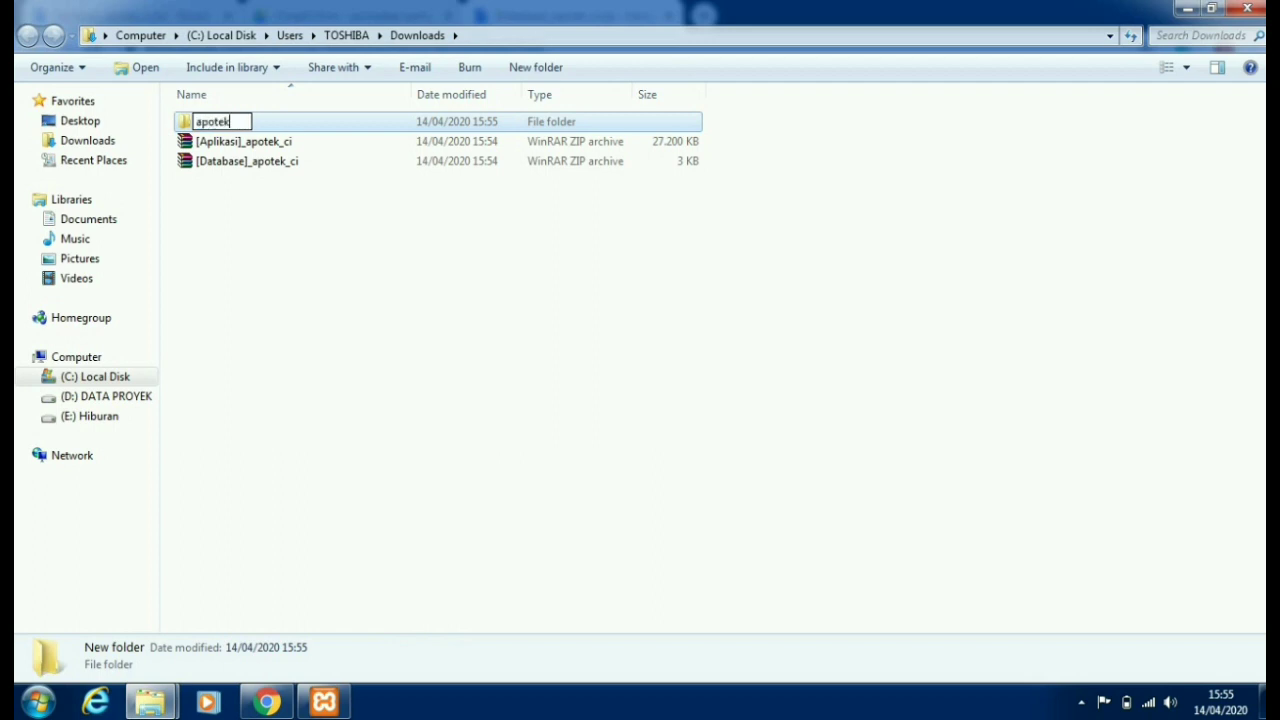
key(Return)
Move the [Aplikasi]_apotek_ci archive into the apotek folder and extract it there, entering the archive password.
drag(240, 141, 252, 124)
double_click(212, 121)
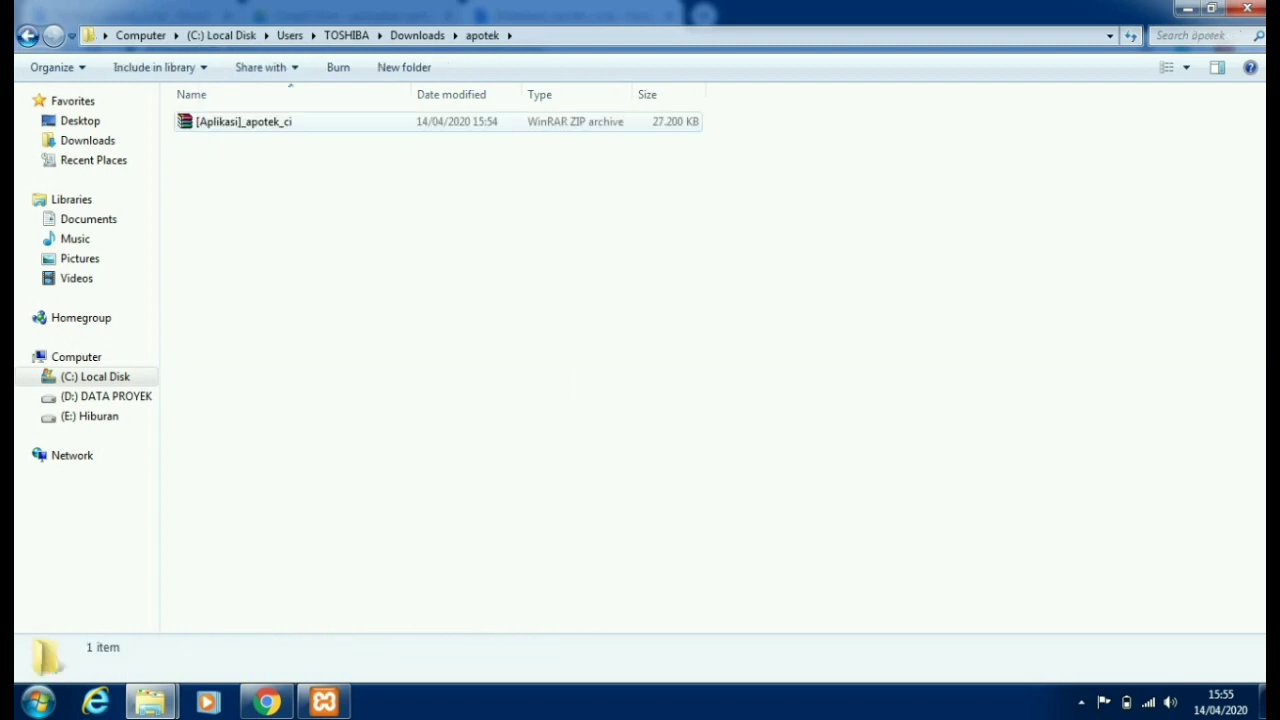
right_click(248, 121)
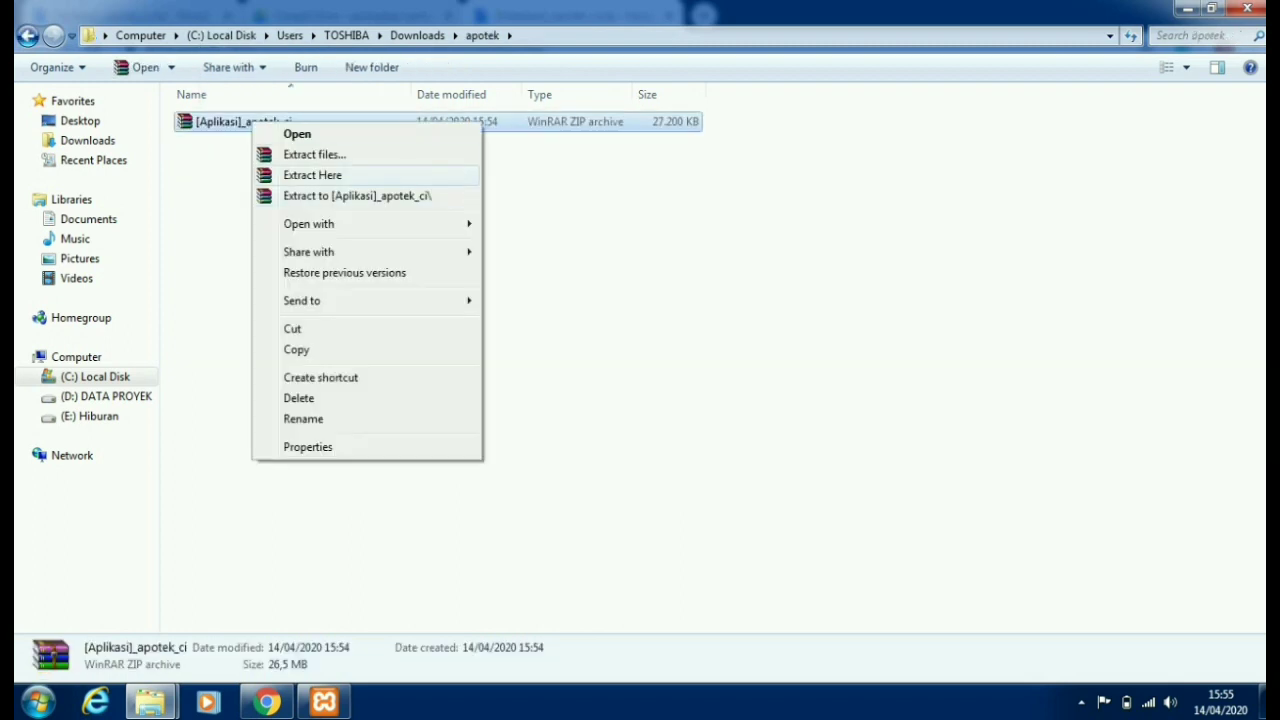
click(320, 174)
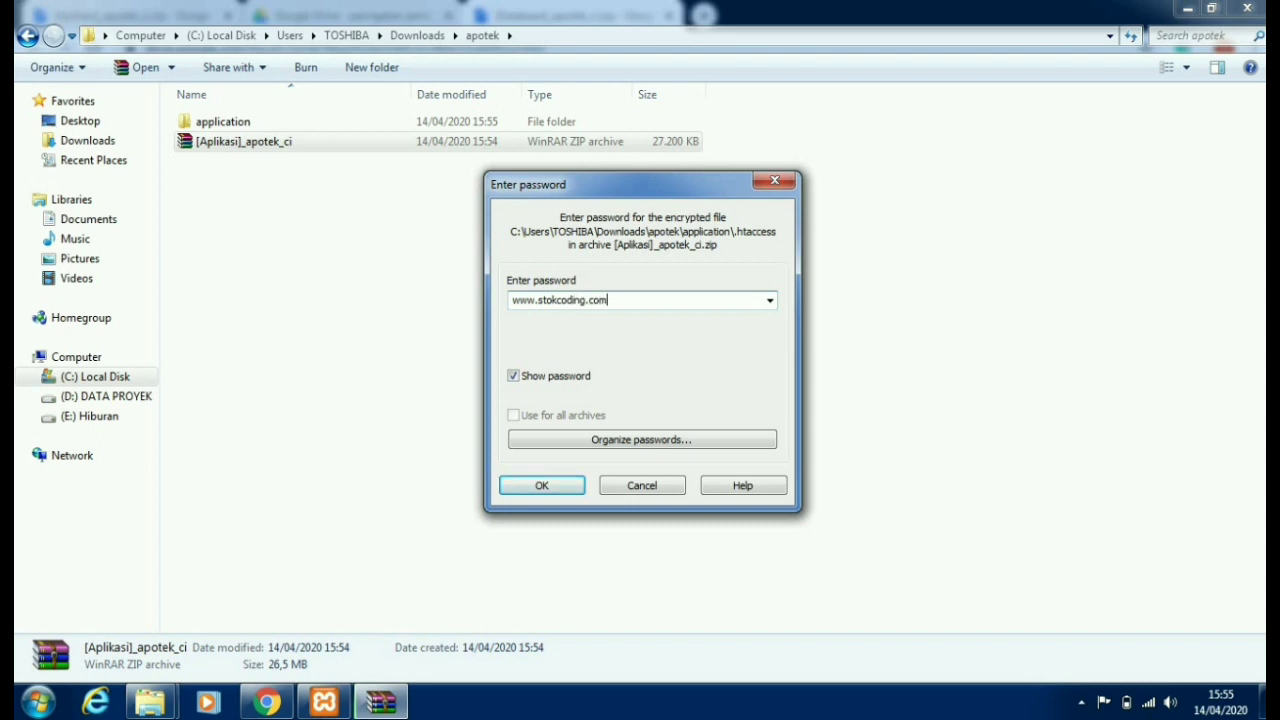
key(Return)
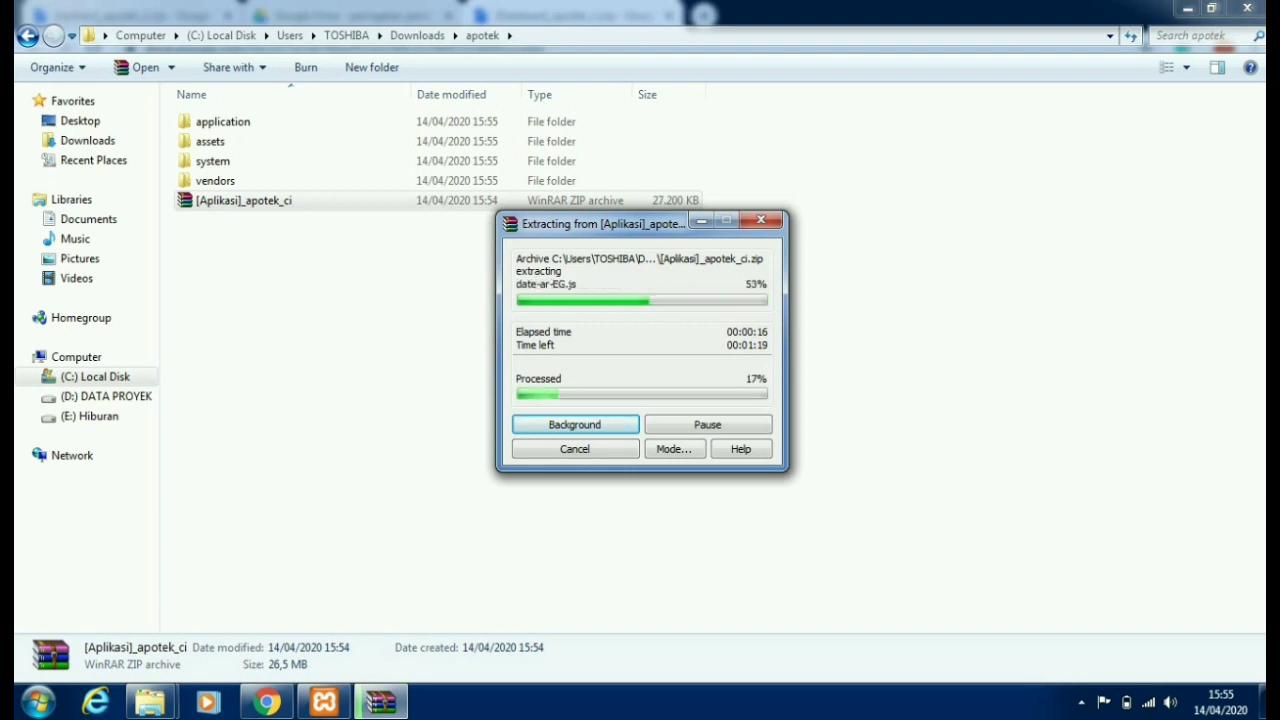
drag(600, 223, 396, 222)
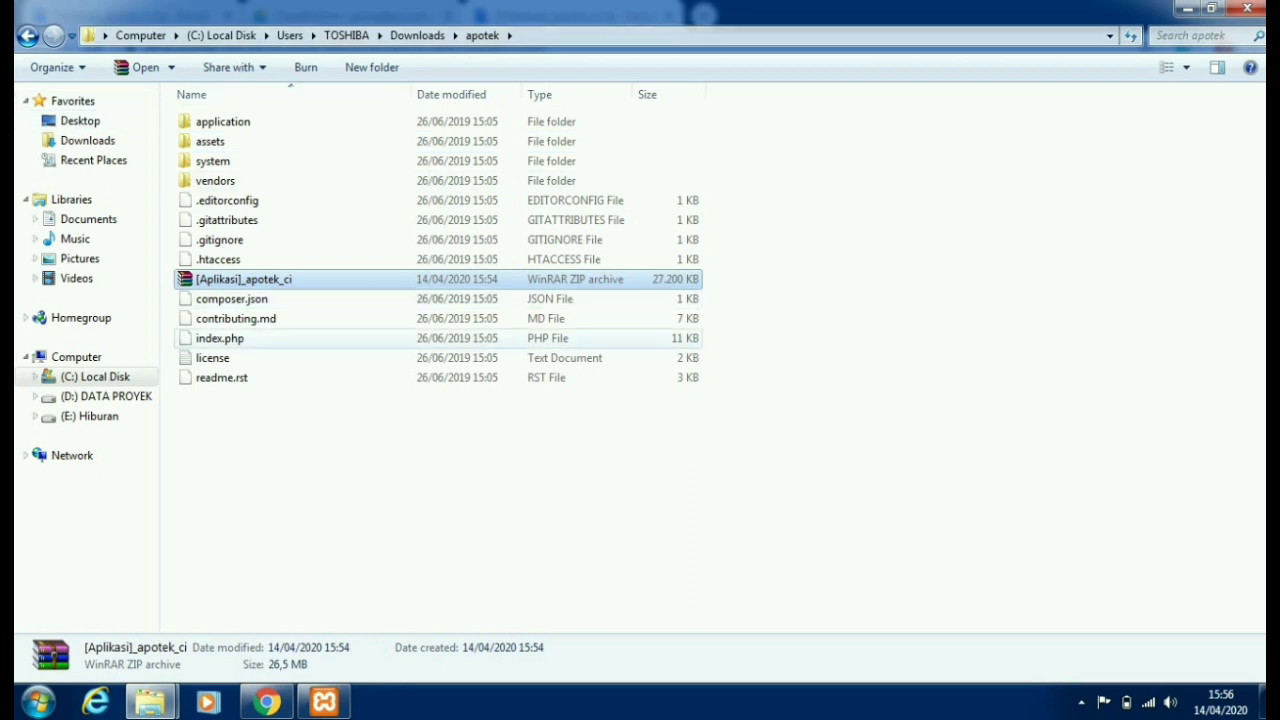
Create a folder named database inside the apotek folder.
right_click(241, 152)
mouse_move(330, 405)
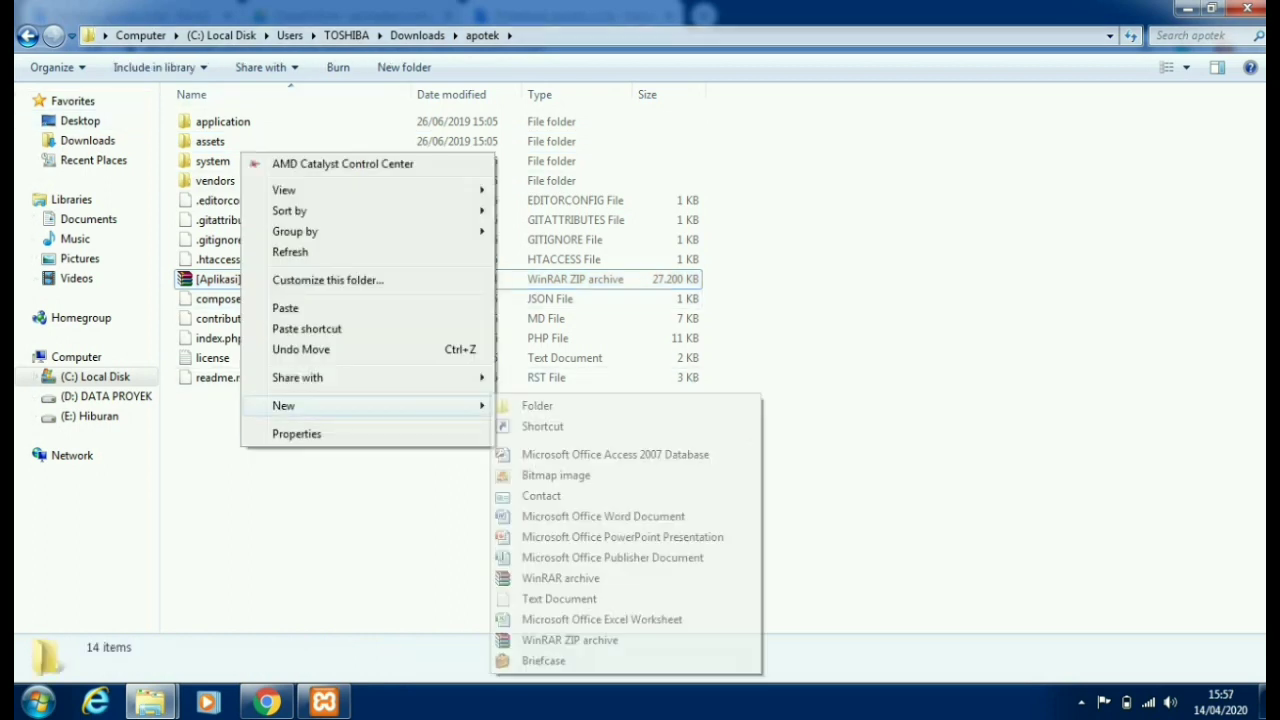
click(537, 405)
text(database)
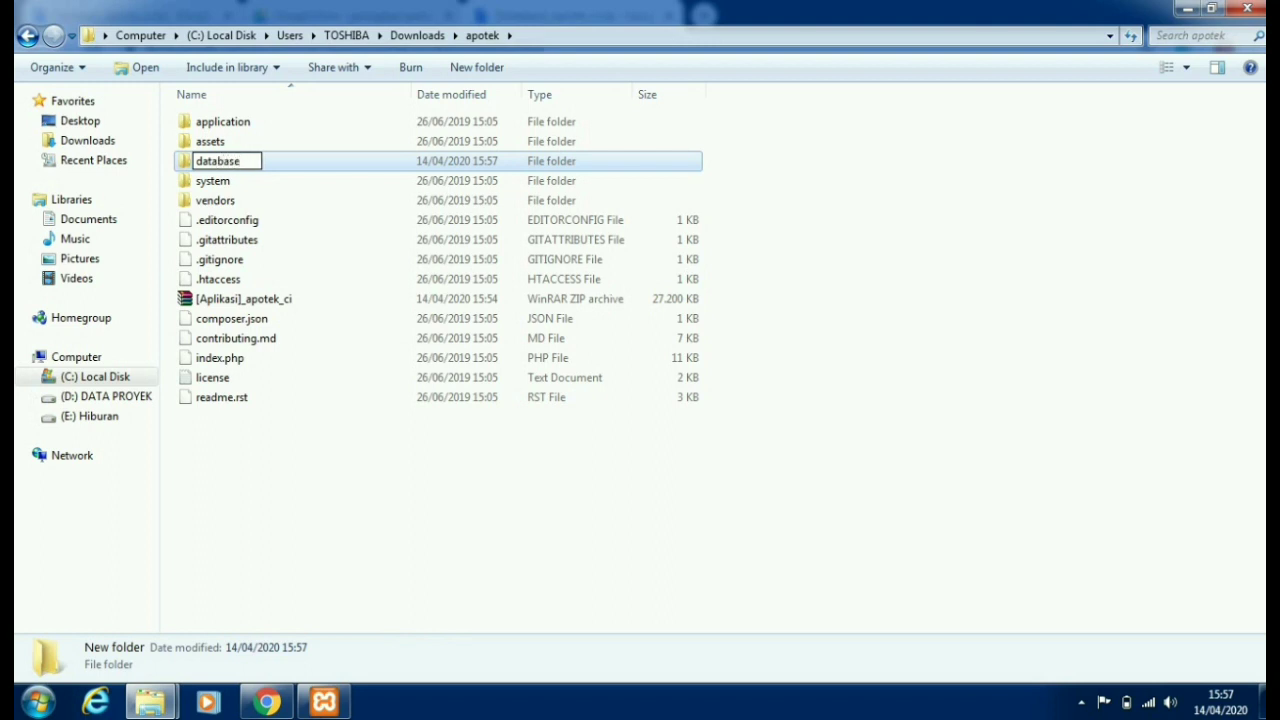
key(Return)
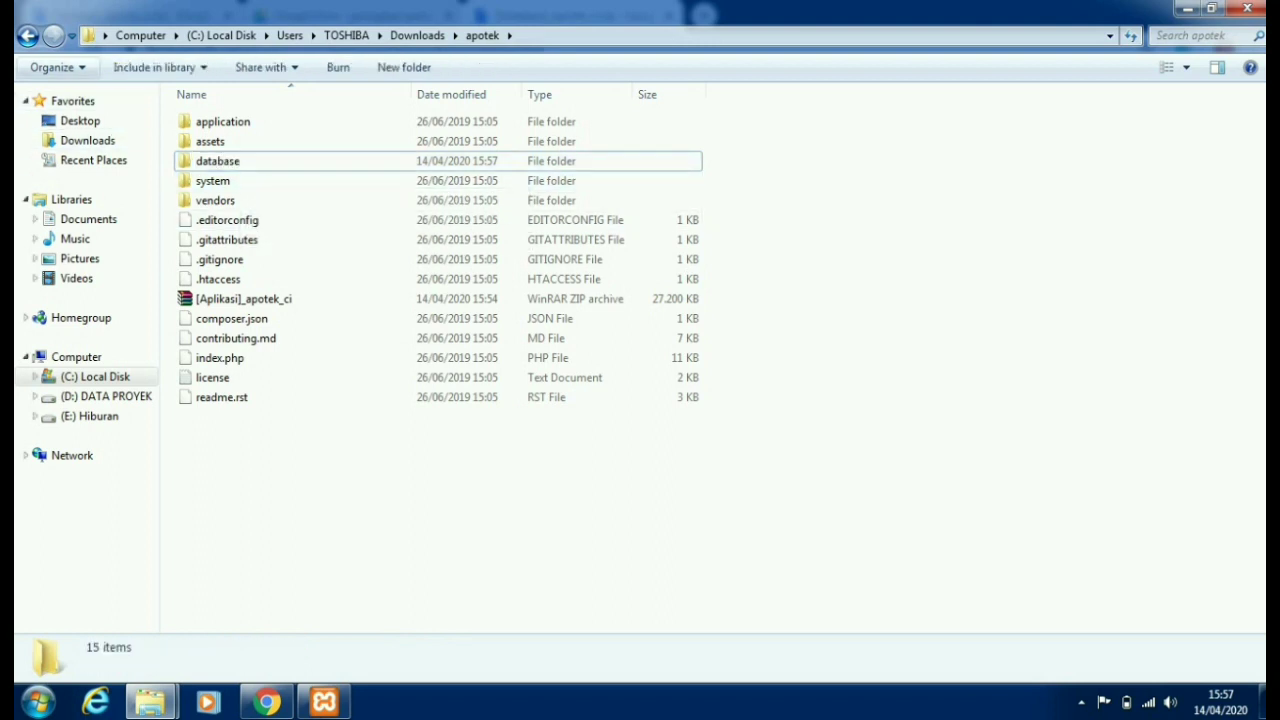
Move the [Database]_apotek_ci archive from Downloads into the database folder inside apotek.
click(27, 35)
click(246, 141)
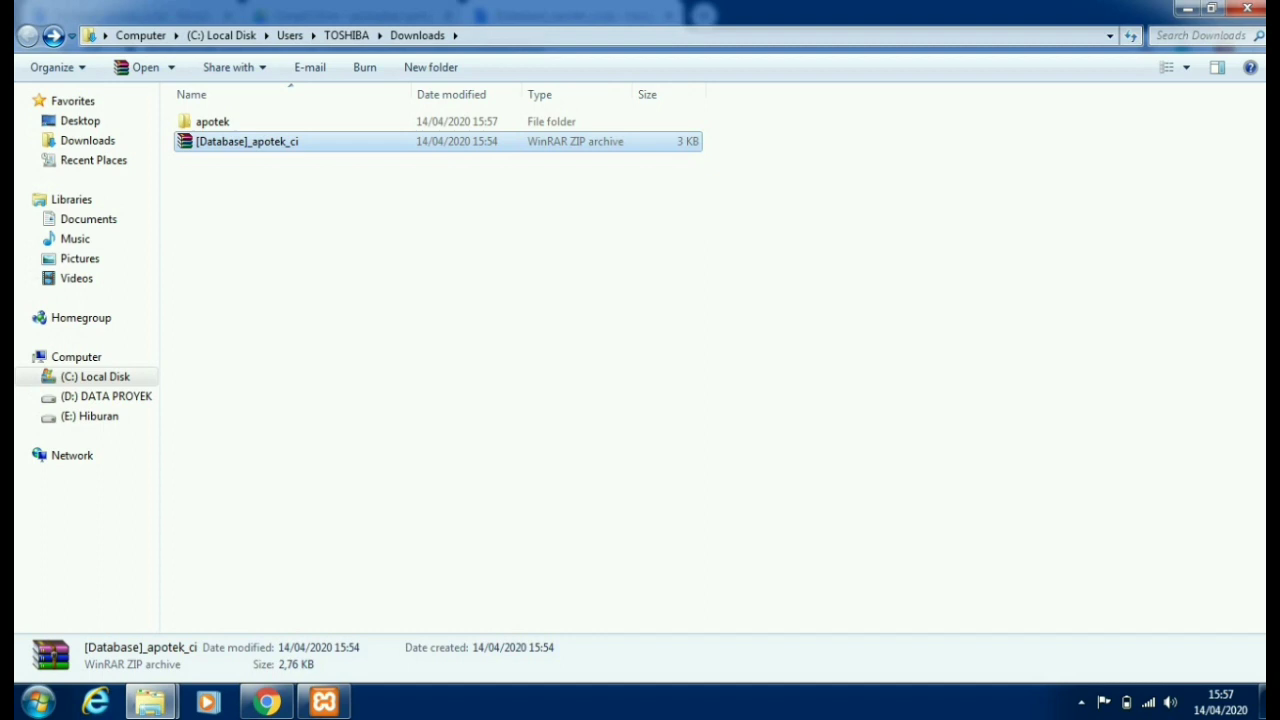
right_click(241, 143)
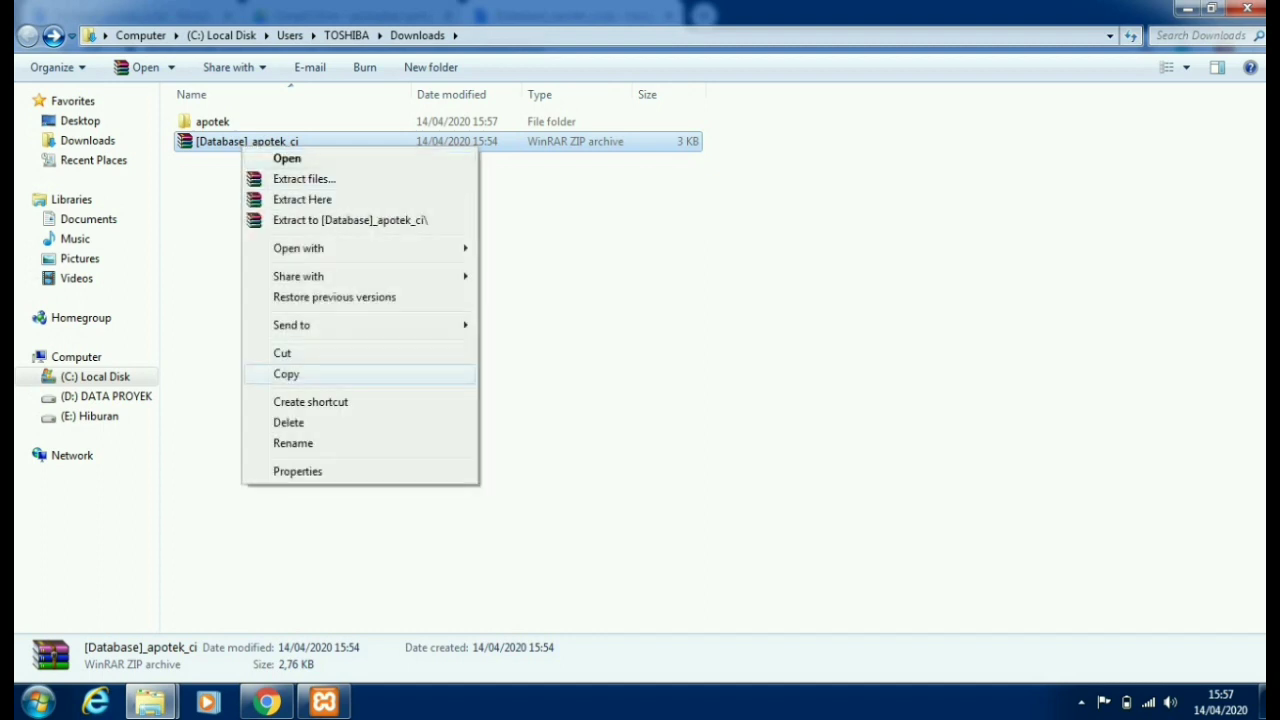
click(282, 353)
right_click(221, 140)
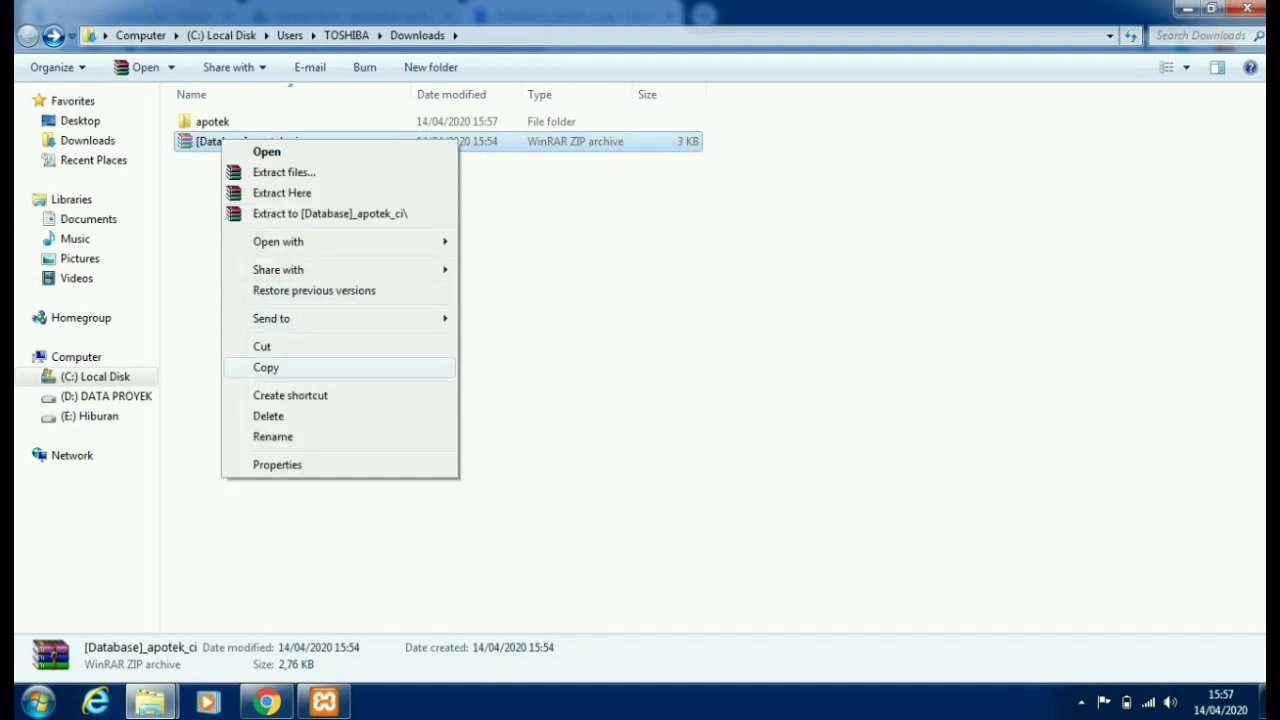
click(262, 346)
double_click(212, 121)
double_click(214, 157)
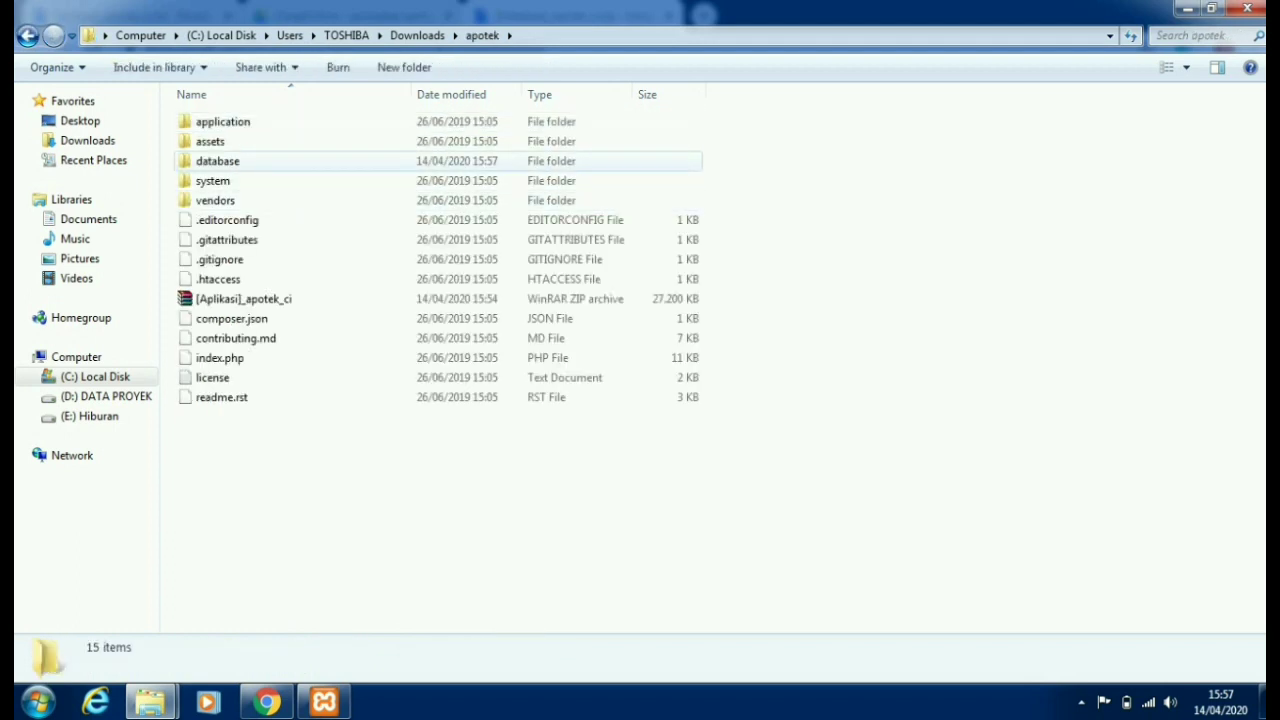
right_click(230, 188)
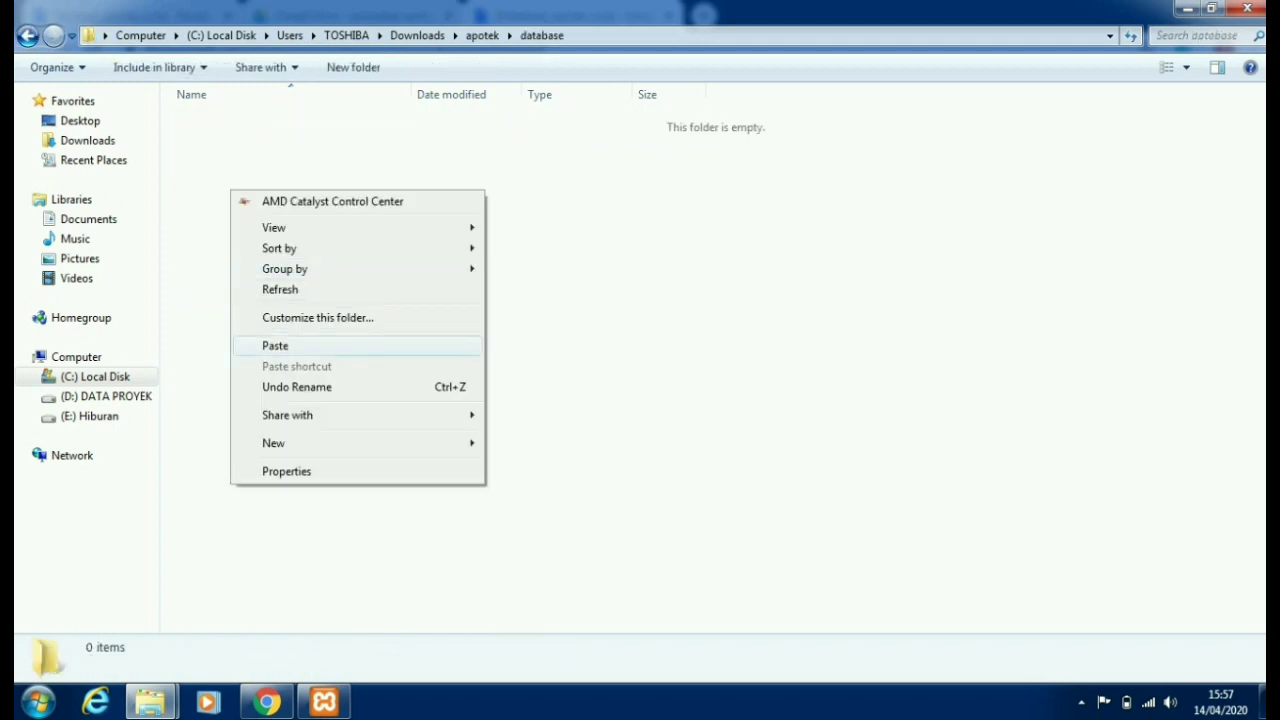
click(270, 346)
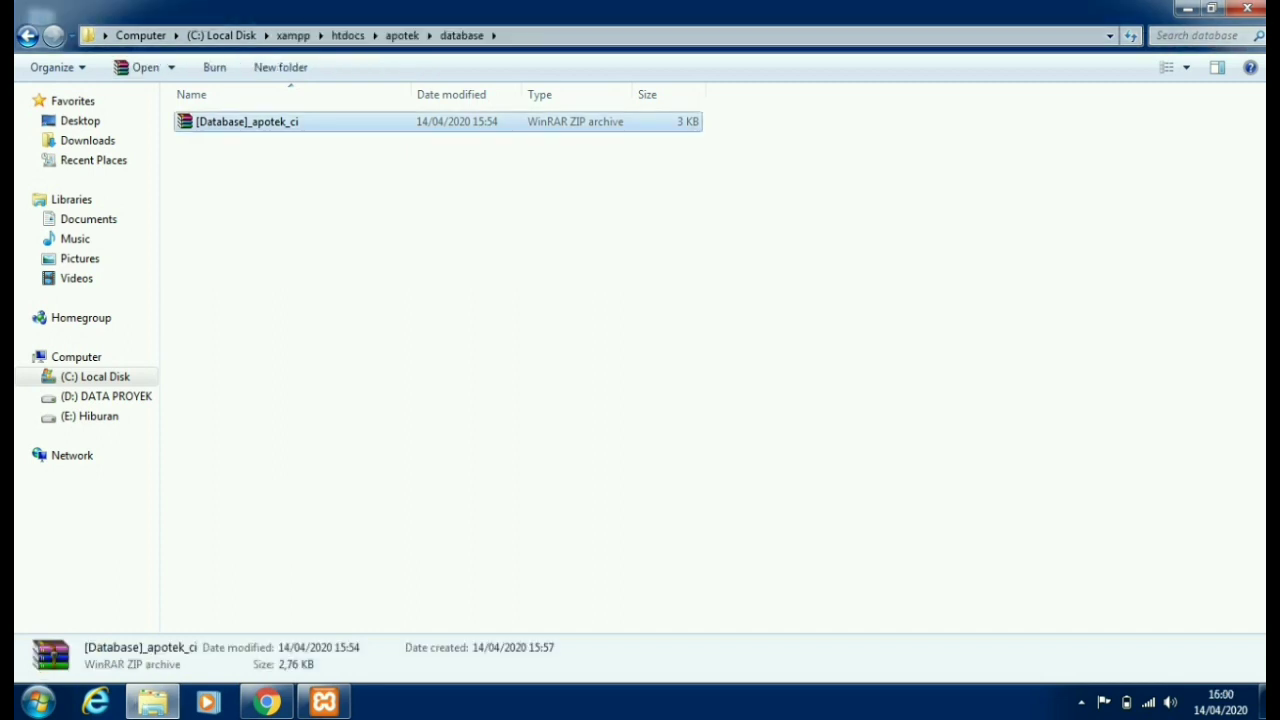
Extract the [Database]_apotek_ci archive directly into the database folder, entering the archive password.
right_click(244, 125)
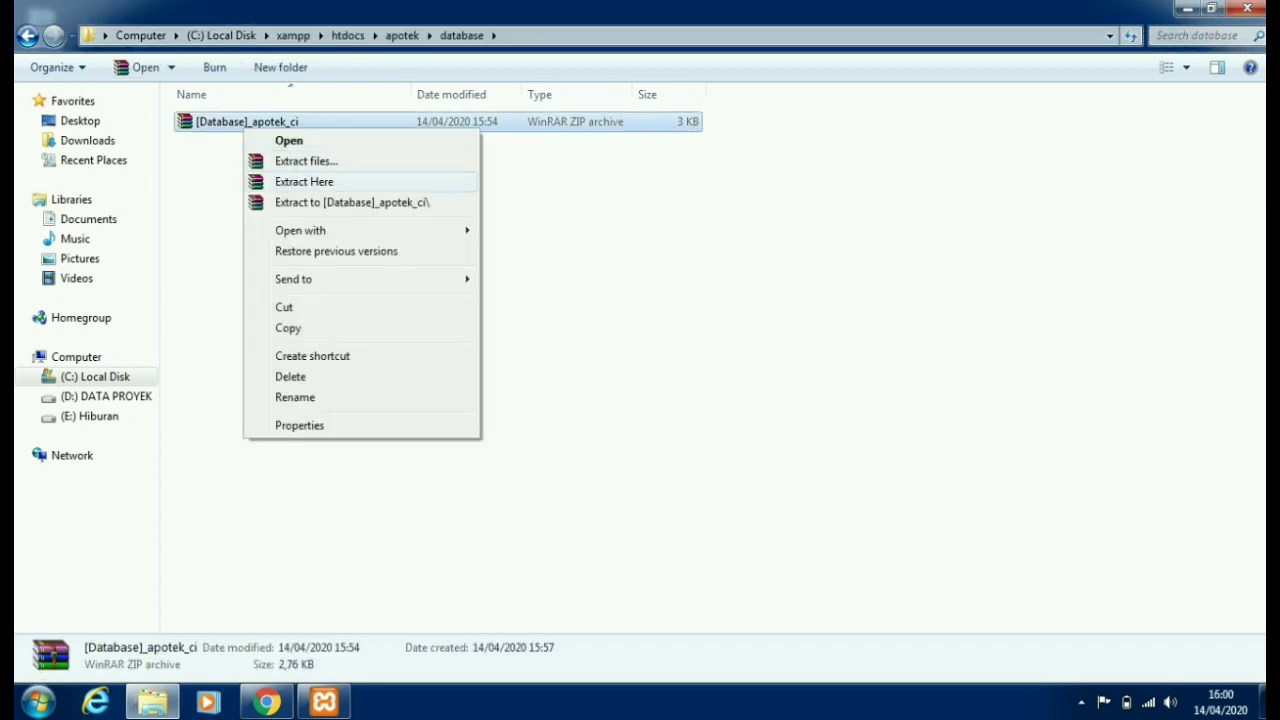
click(304, 181)
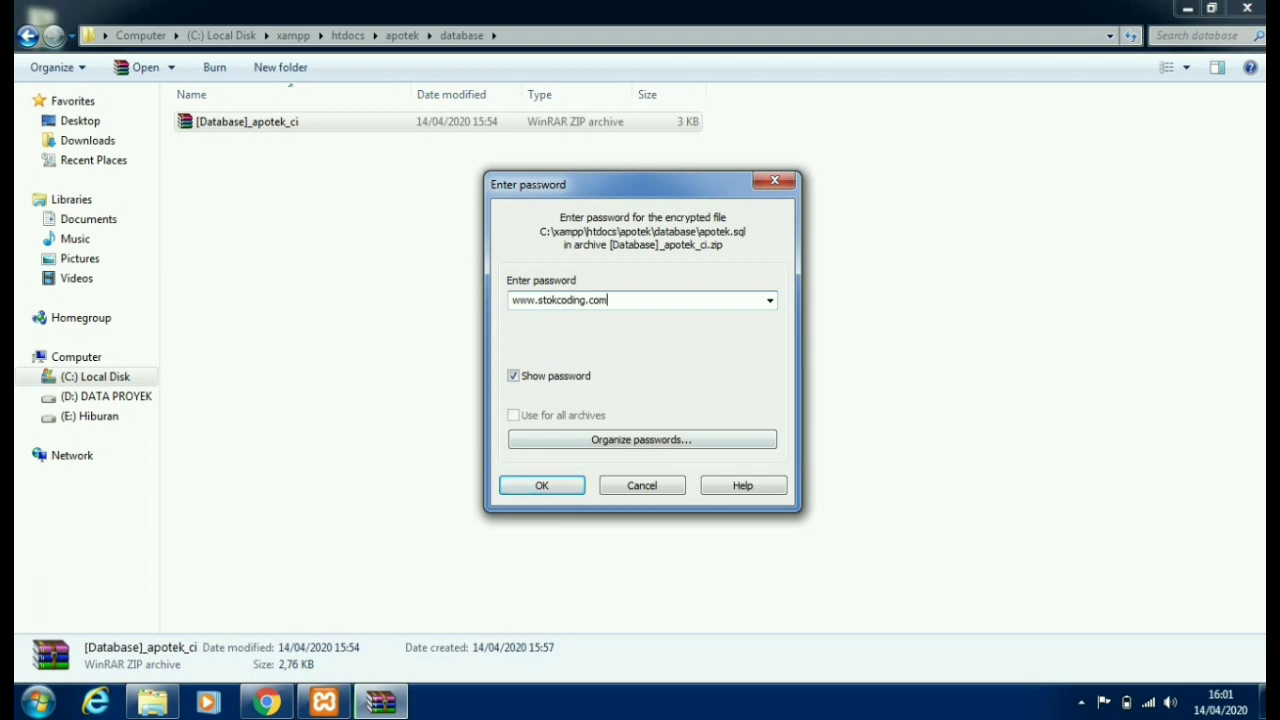
key(Return)
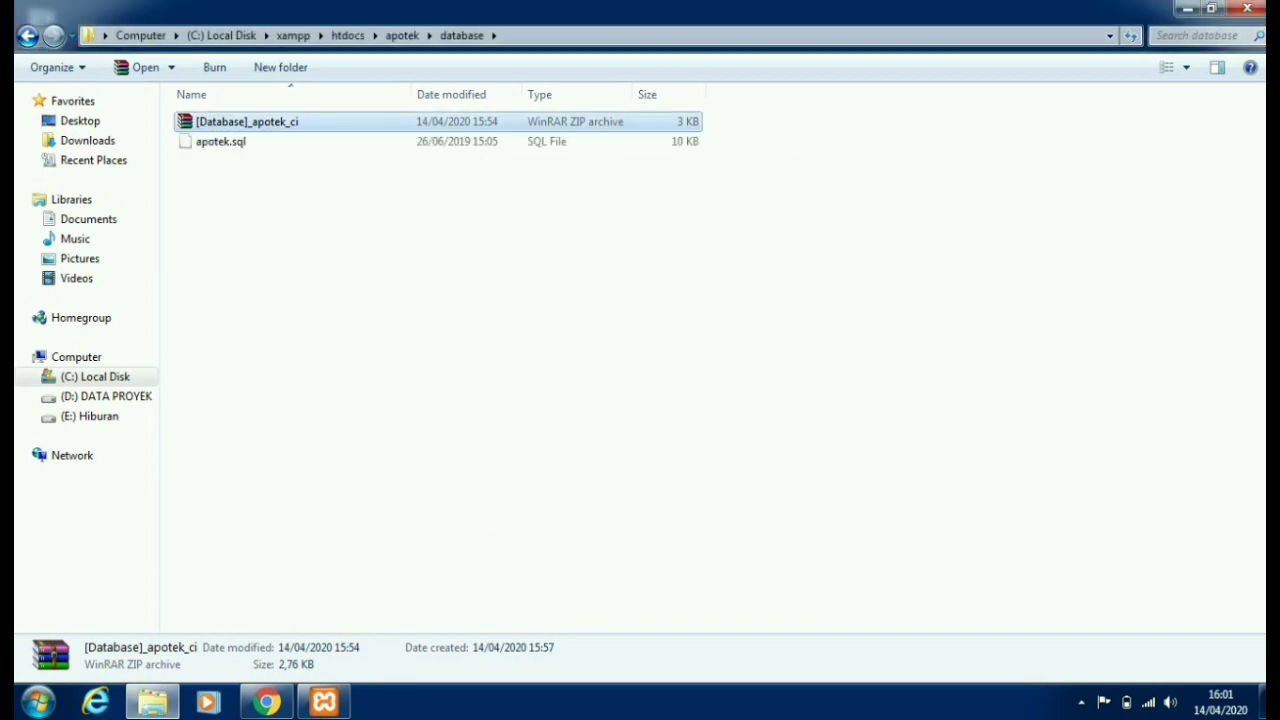
Copy the apotek folder from Downloads into C:\xampp\htdocs.
click(27, 36)
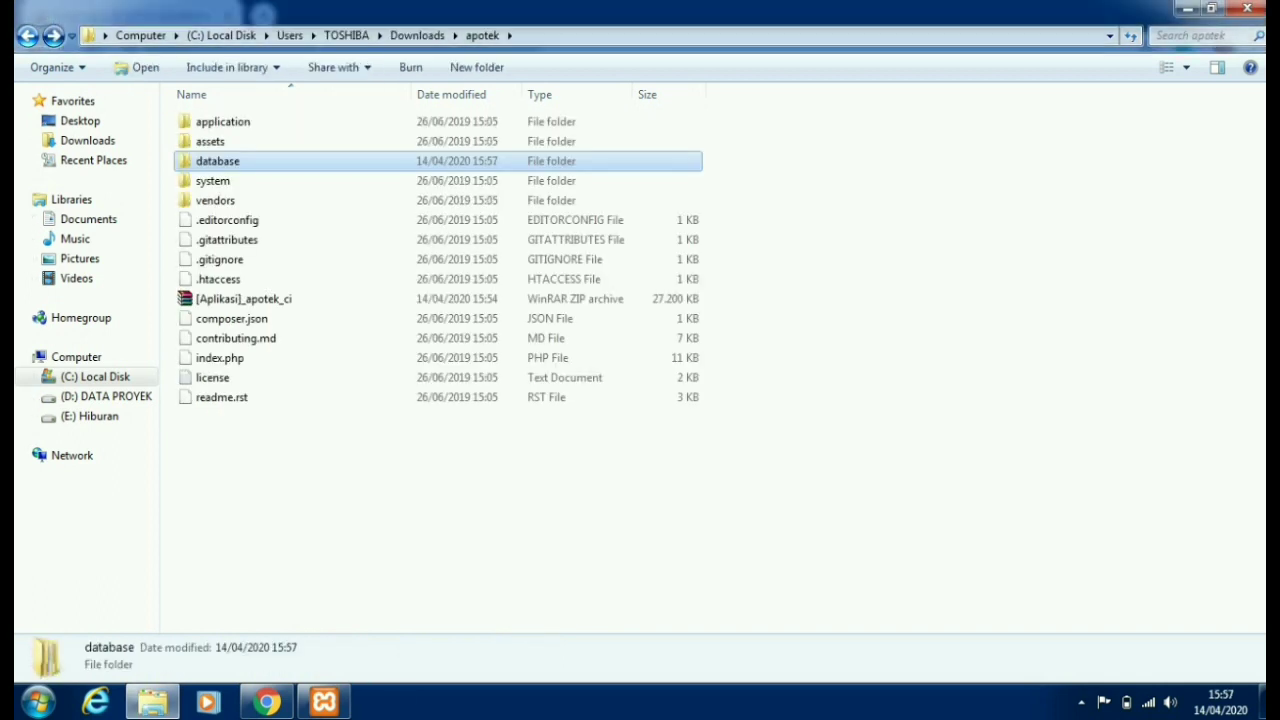
key(alt+Left)
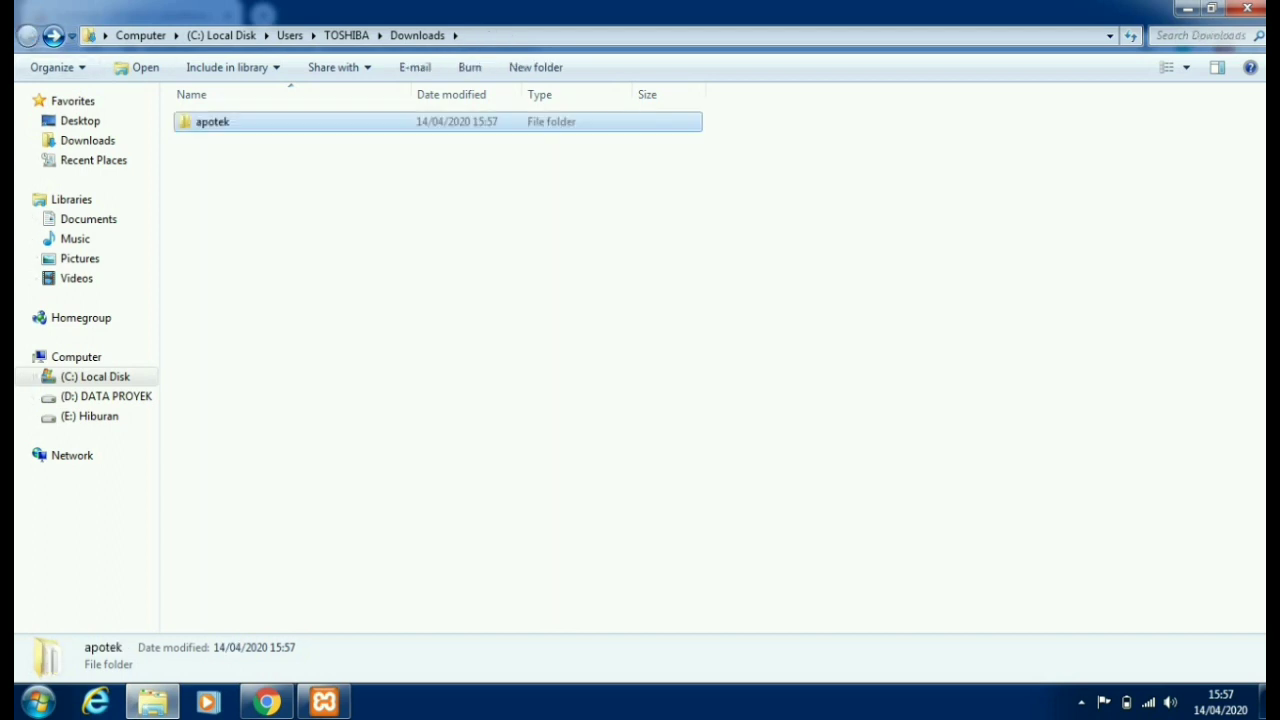
right_click(222, 122)
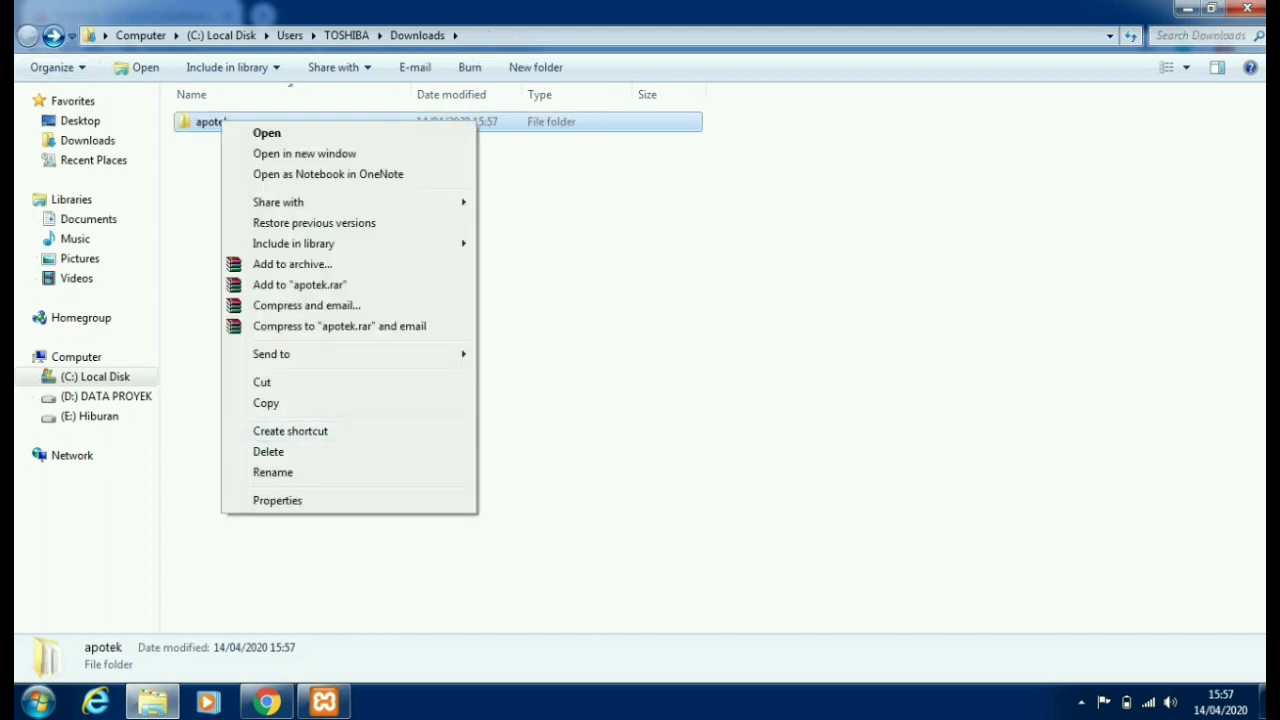
click(265, 403)
click(221, 35)
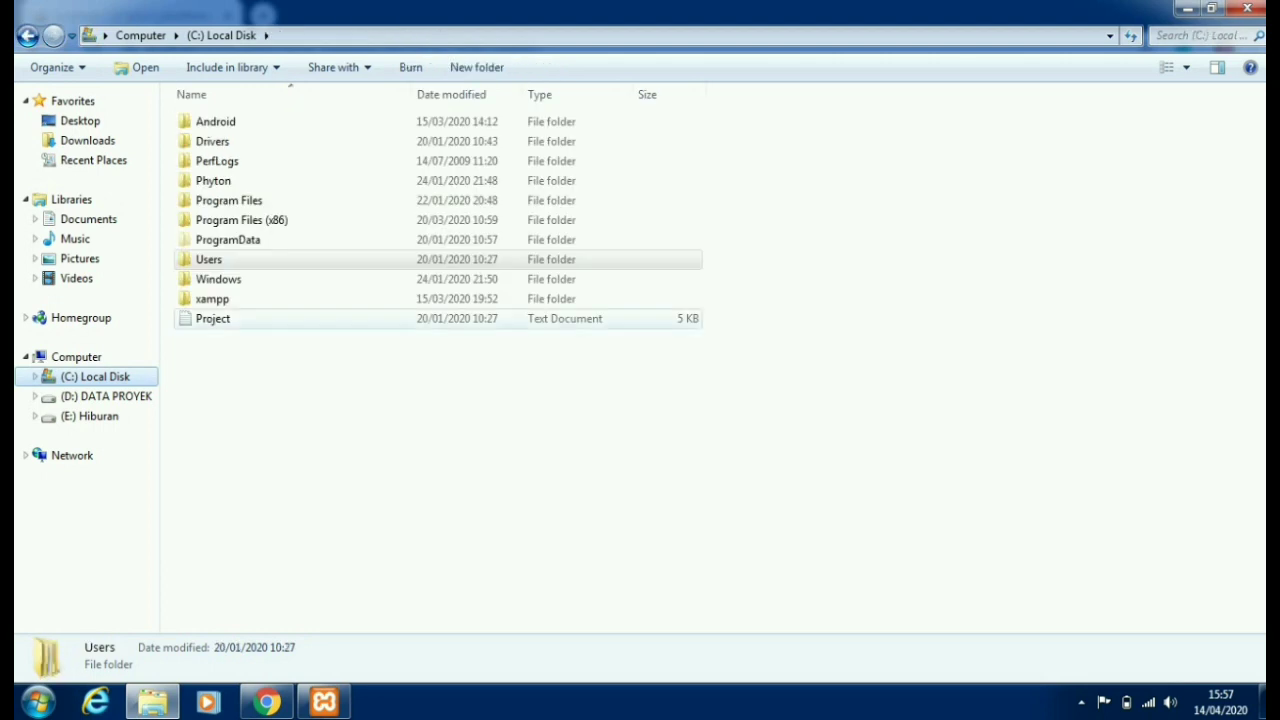
double_click(212, 294)
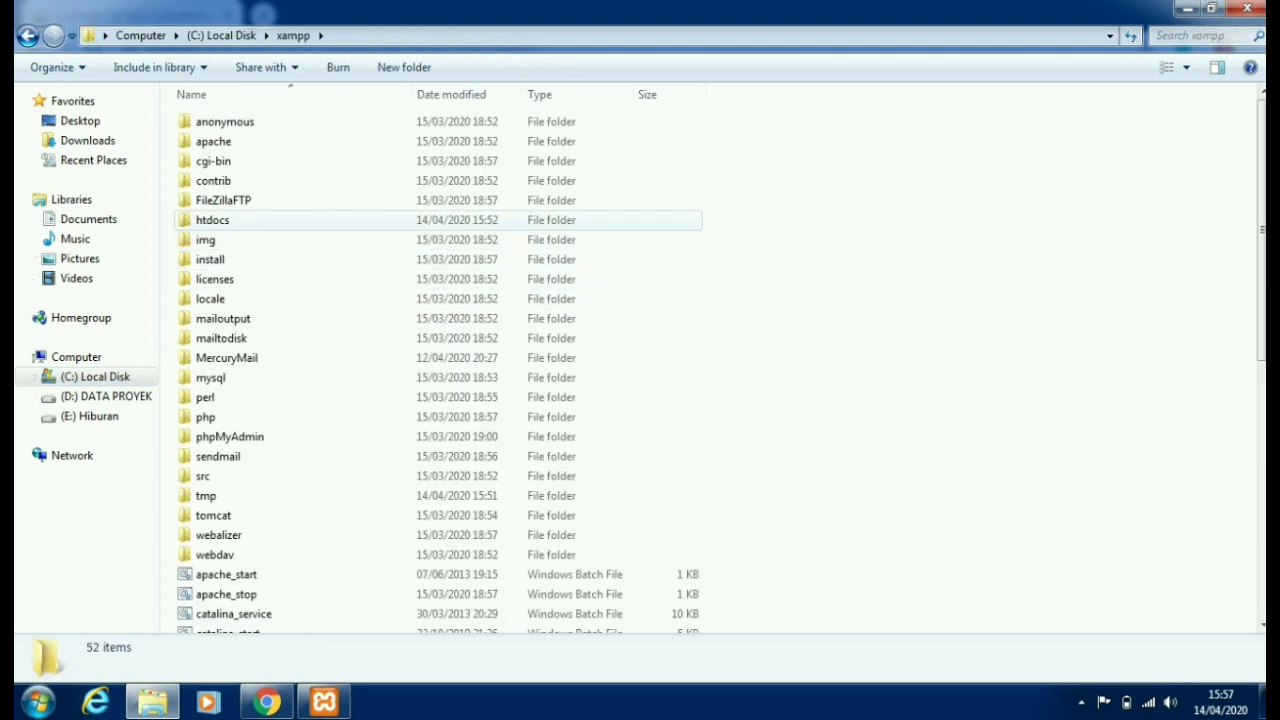
double_click(212, 219)
right_click(231, 143)
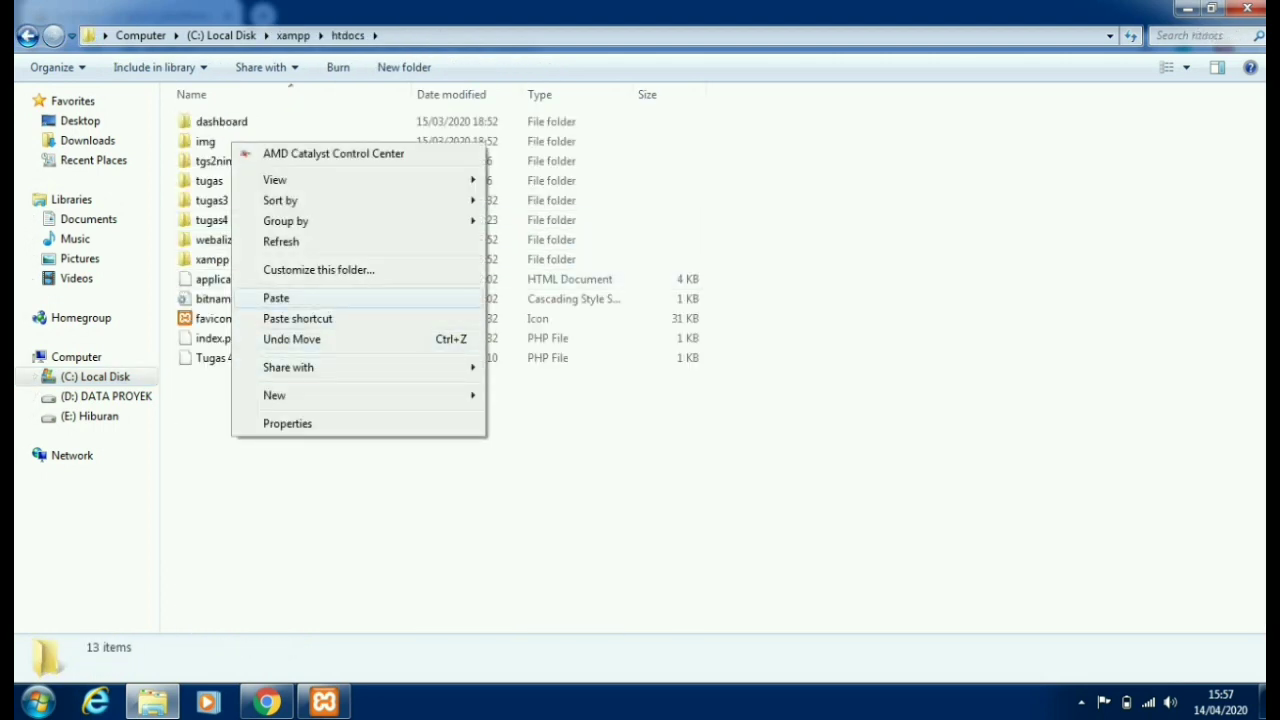
click(276, 298)
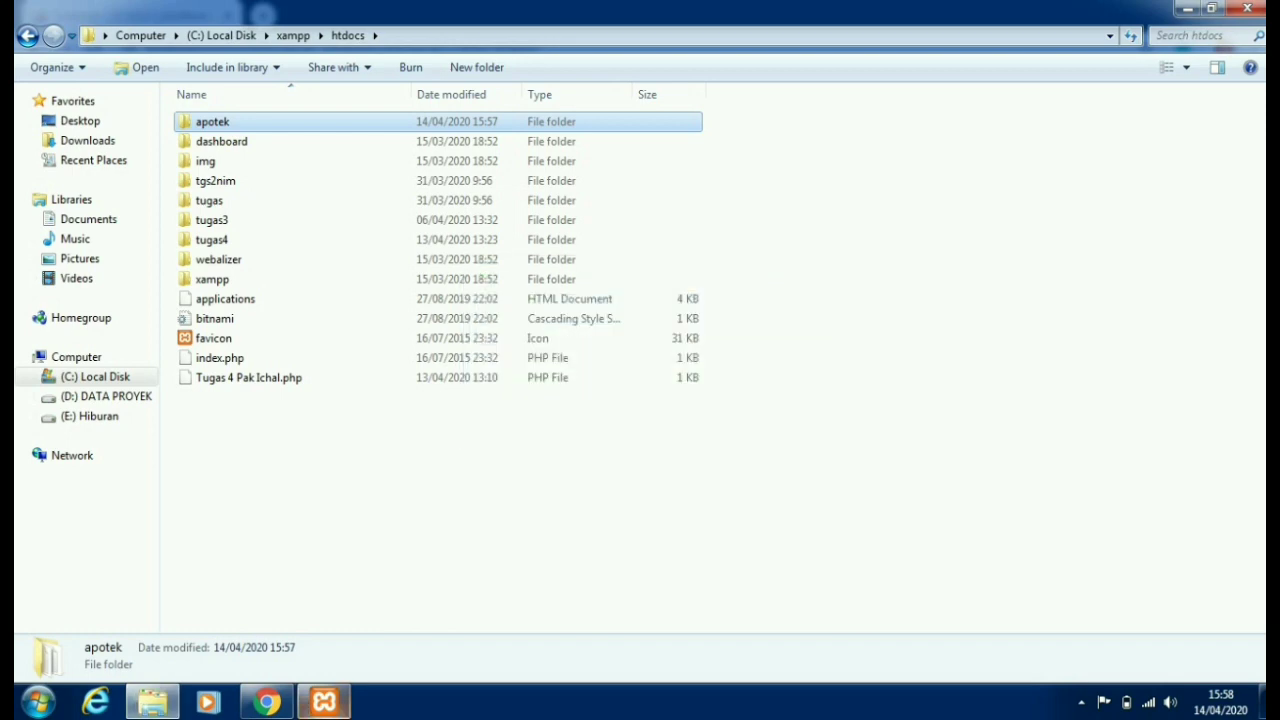
Check the module status in the XAMPP Control Panel, and open phpMyAdmin's server databases page on localhost in Chrome.
click(324, 702)
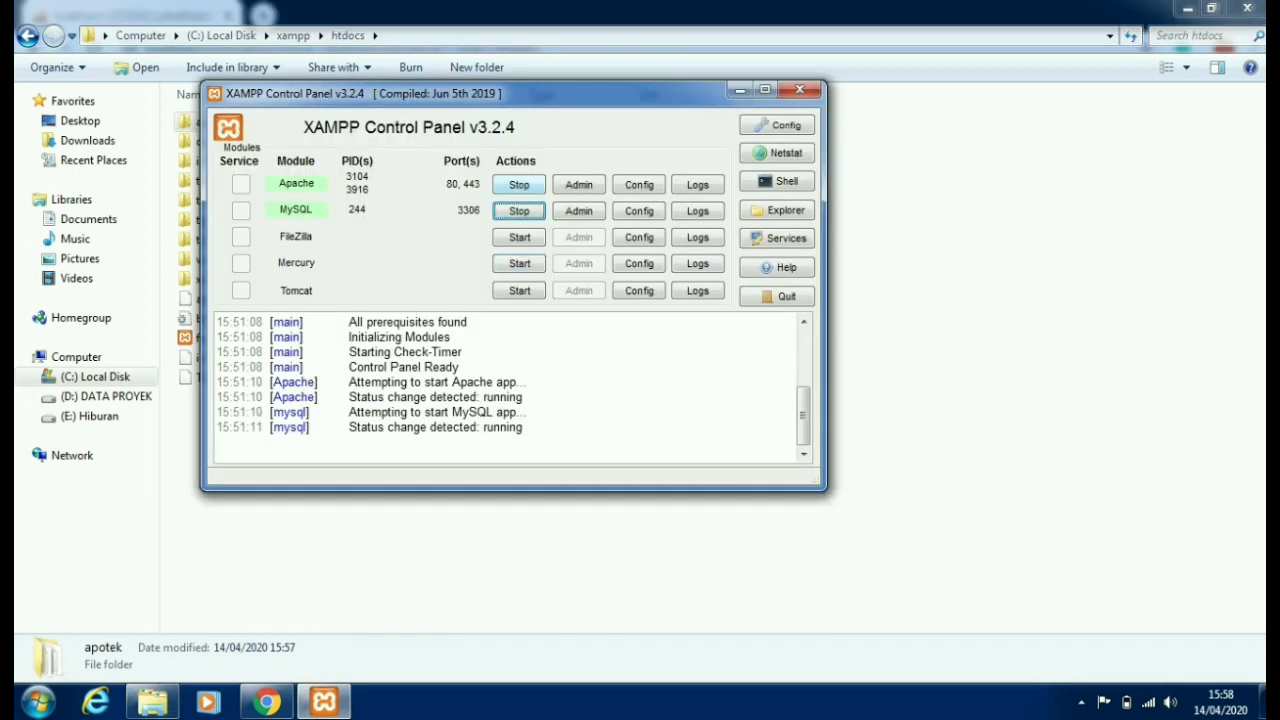
click(739, 90)
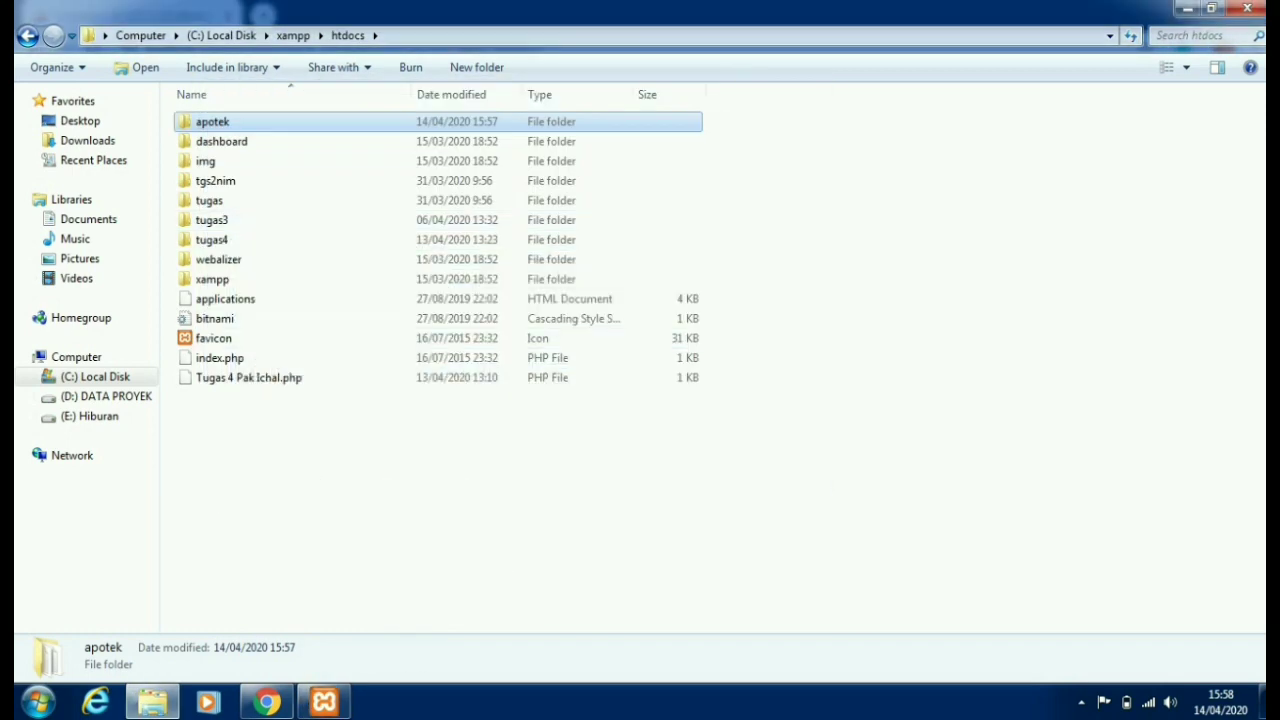
click(266, 702)
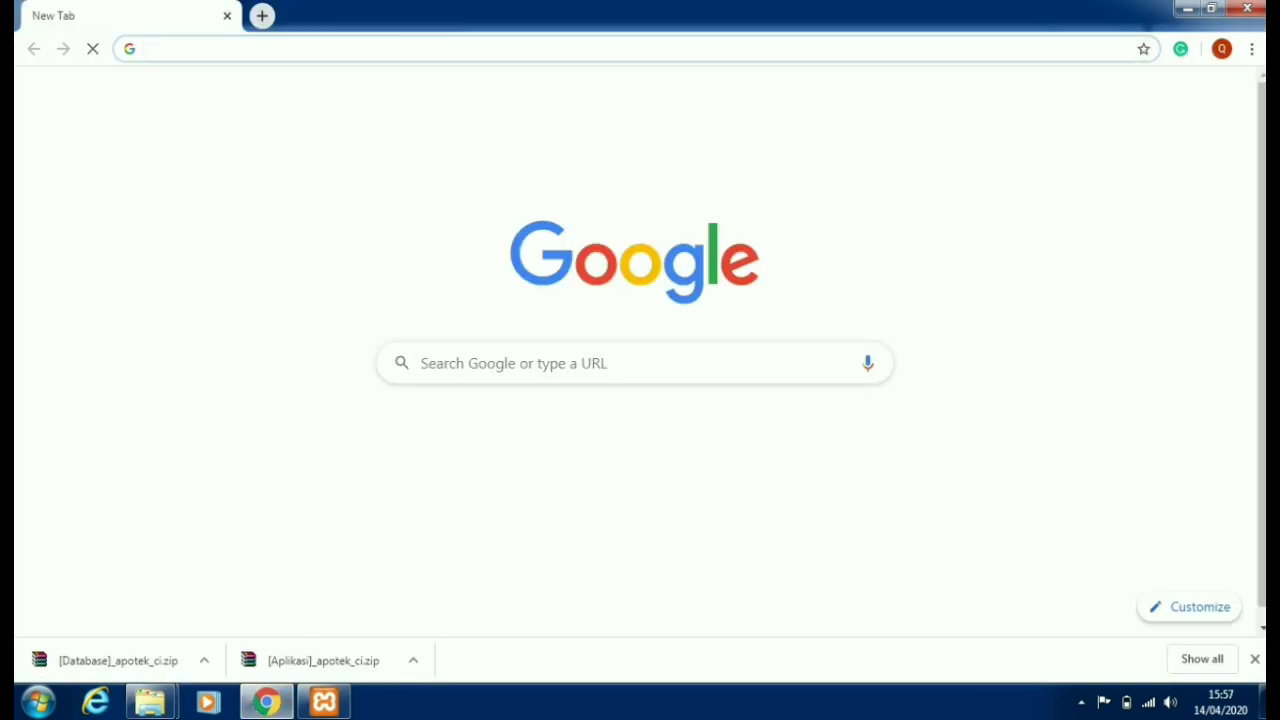
text(local)
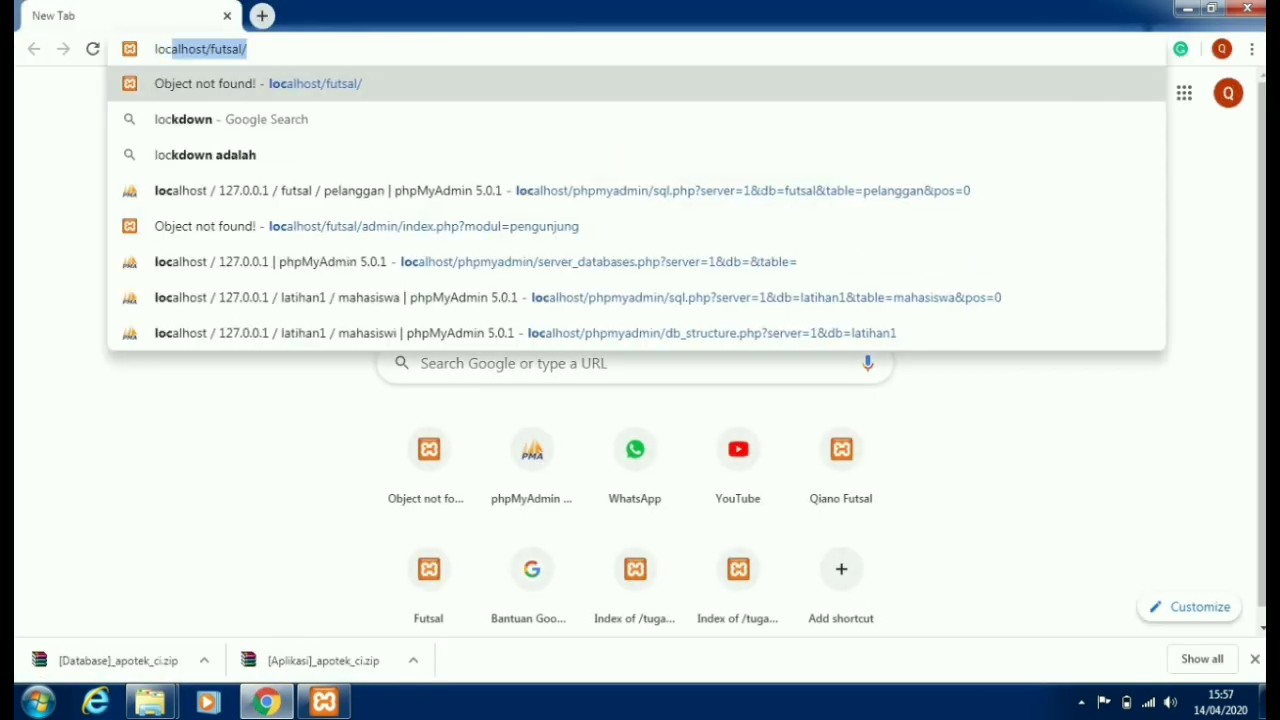
key(Down)
key(Down)
key(Down)
key(Down)
key(Return)
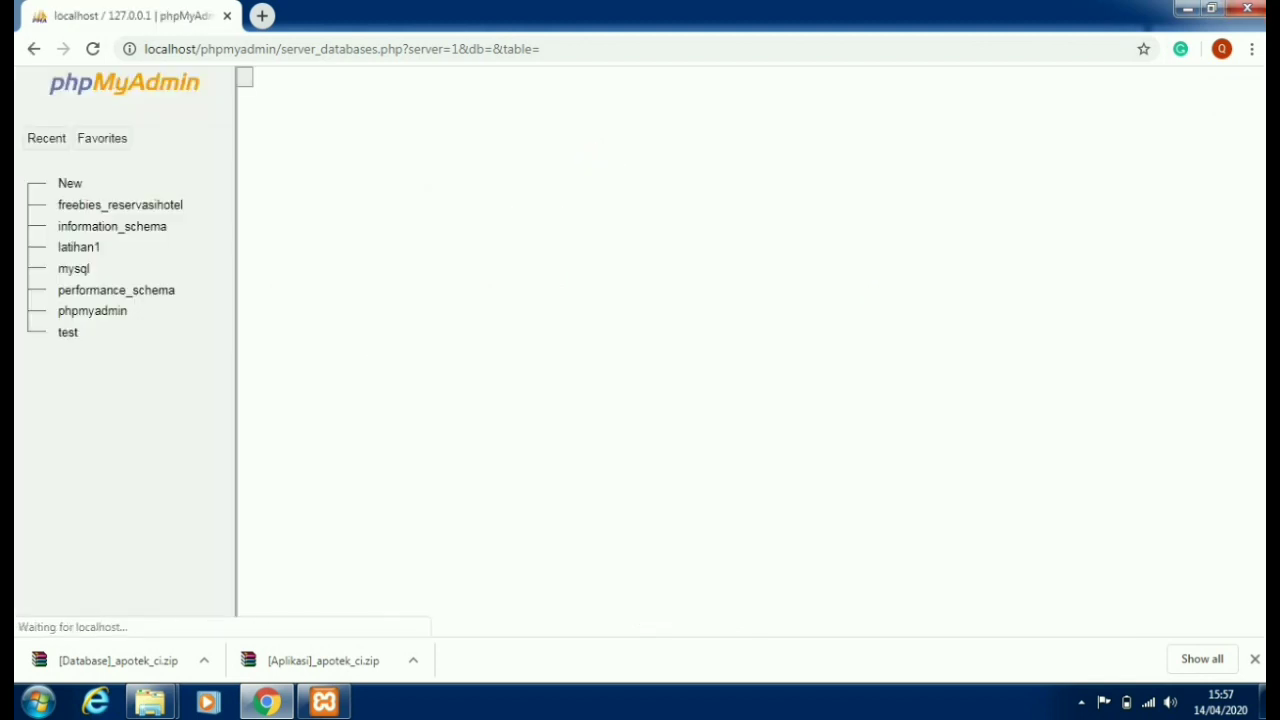
Create a new database named apotek.
click(340, 240)
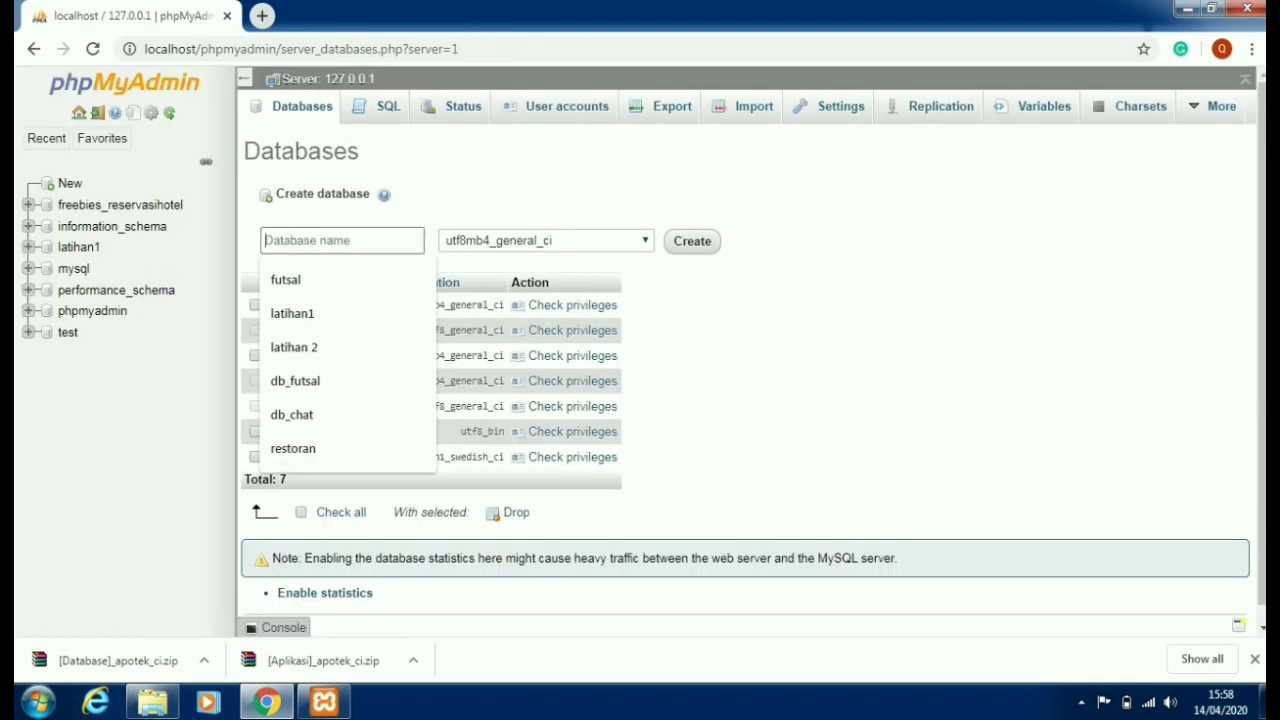
text(ap)
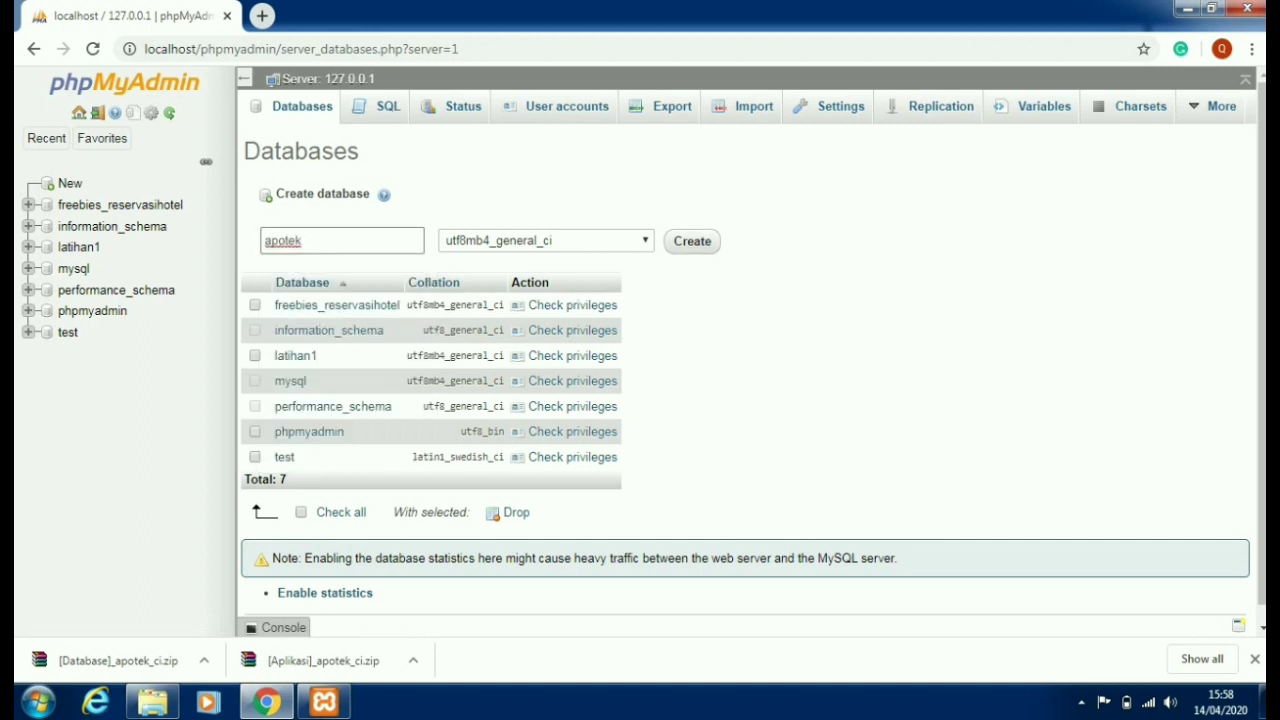
text(otek)
key(Return)
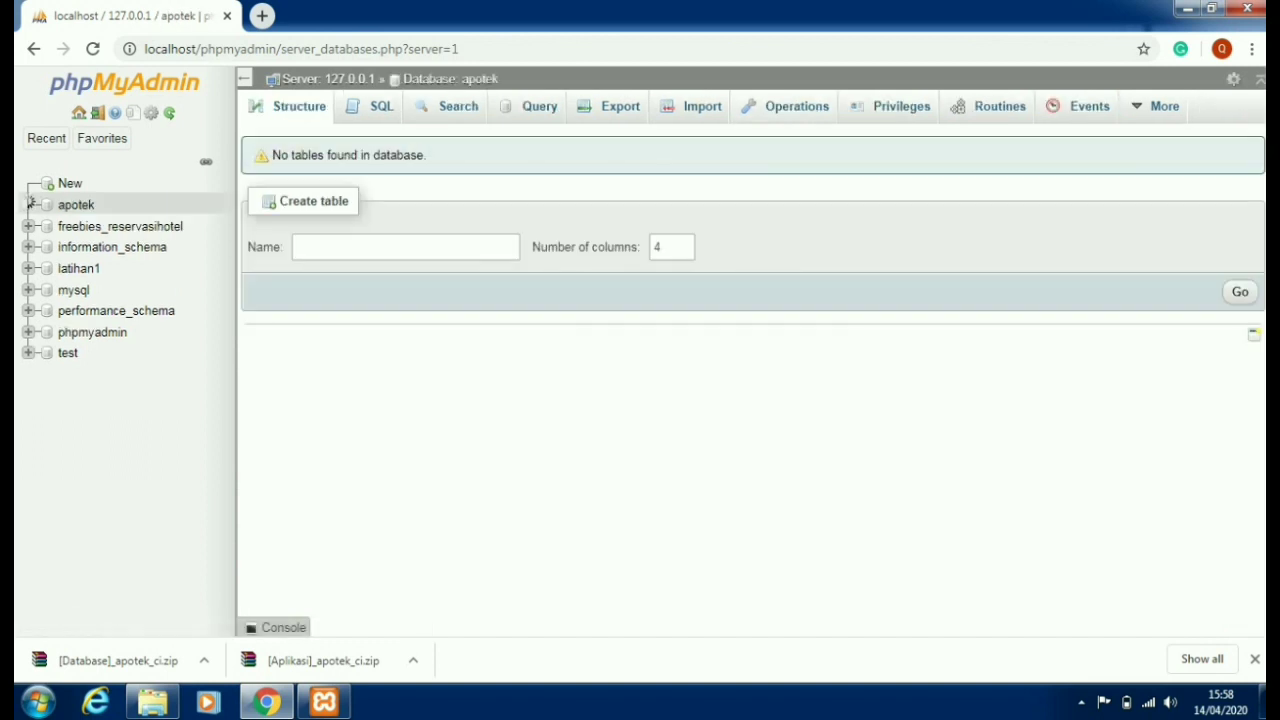
Choose apotek.sql from C:\xampp\htdocs\apotek\database as the file to import into the apotek database.
click(29, 203)
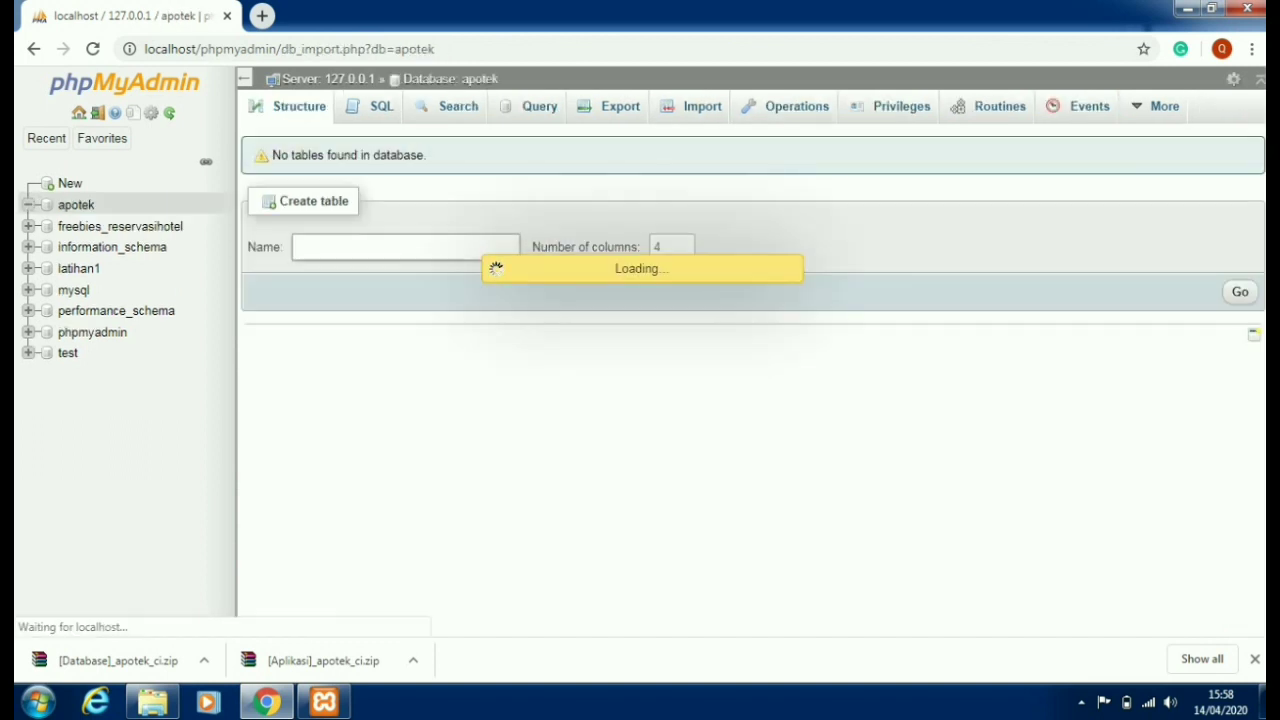
click(427, 308)
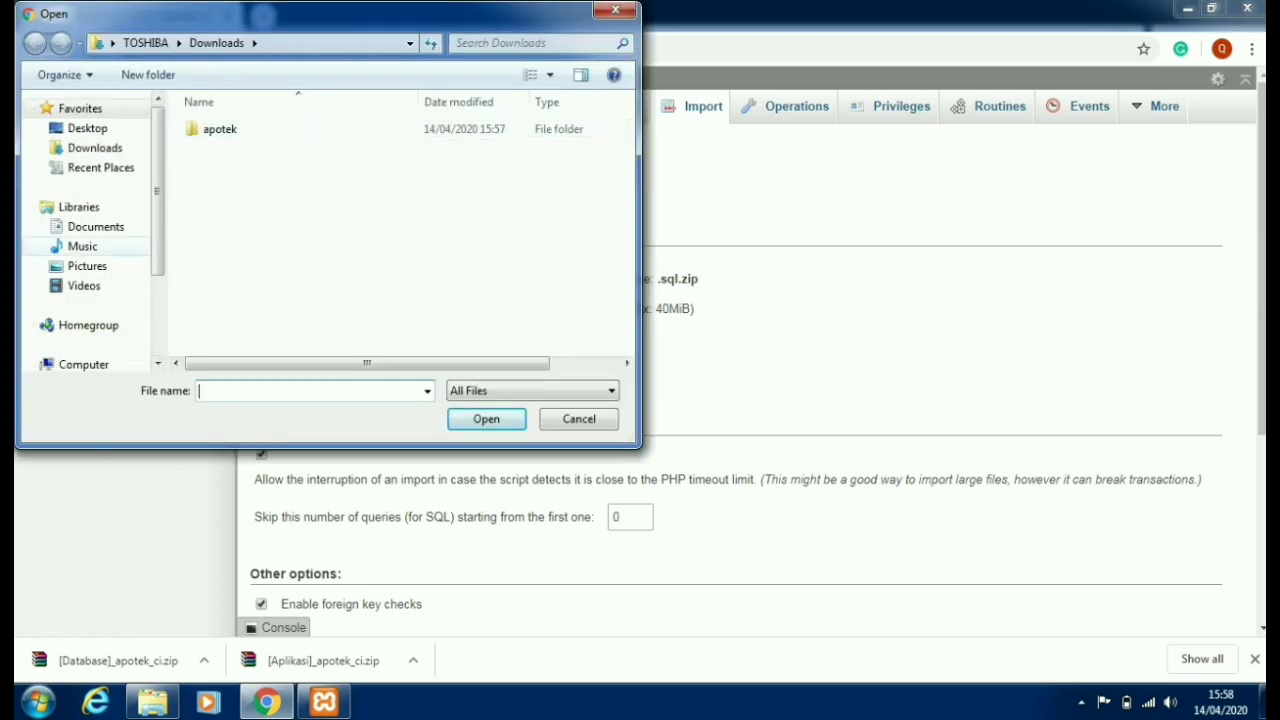
click(83, 364)
double_click(262, 129)
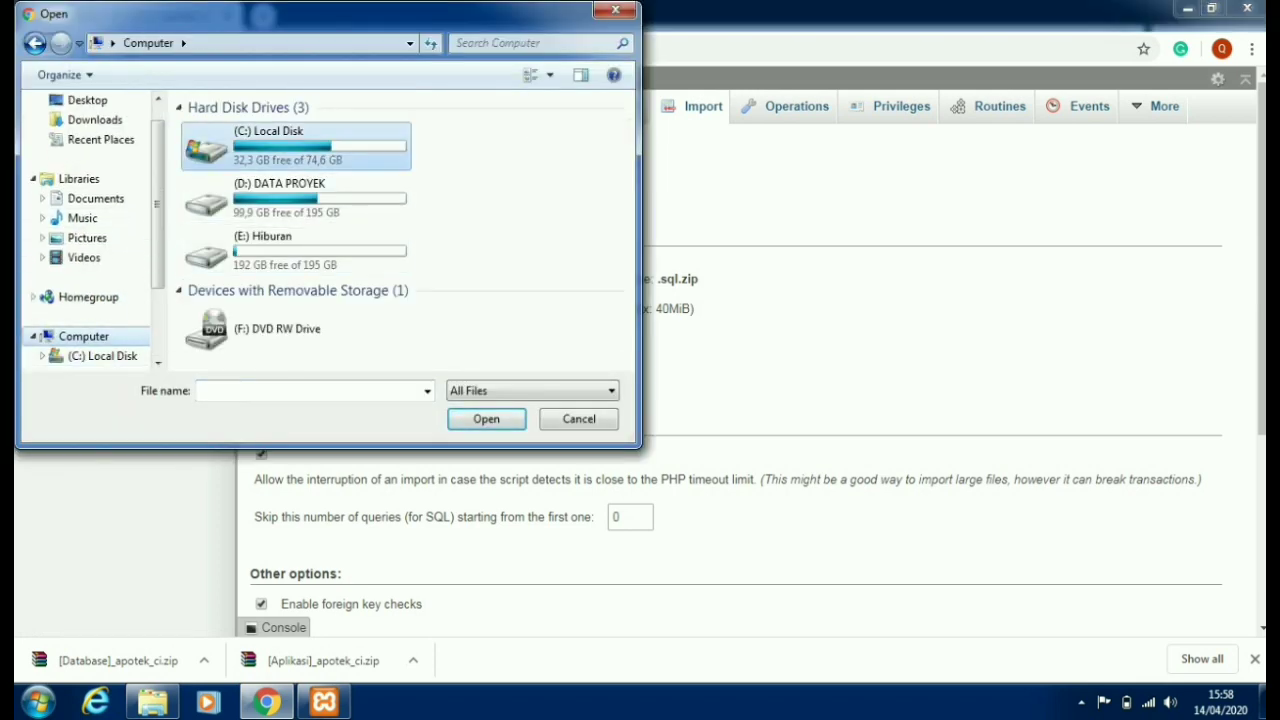
double_click(220, 306)
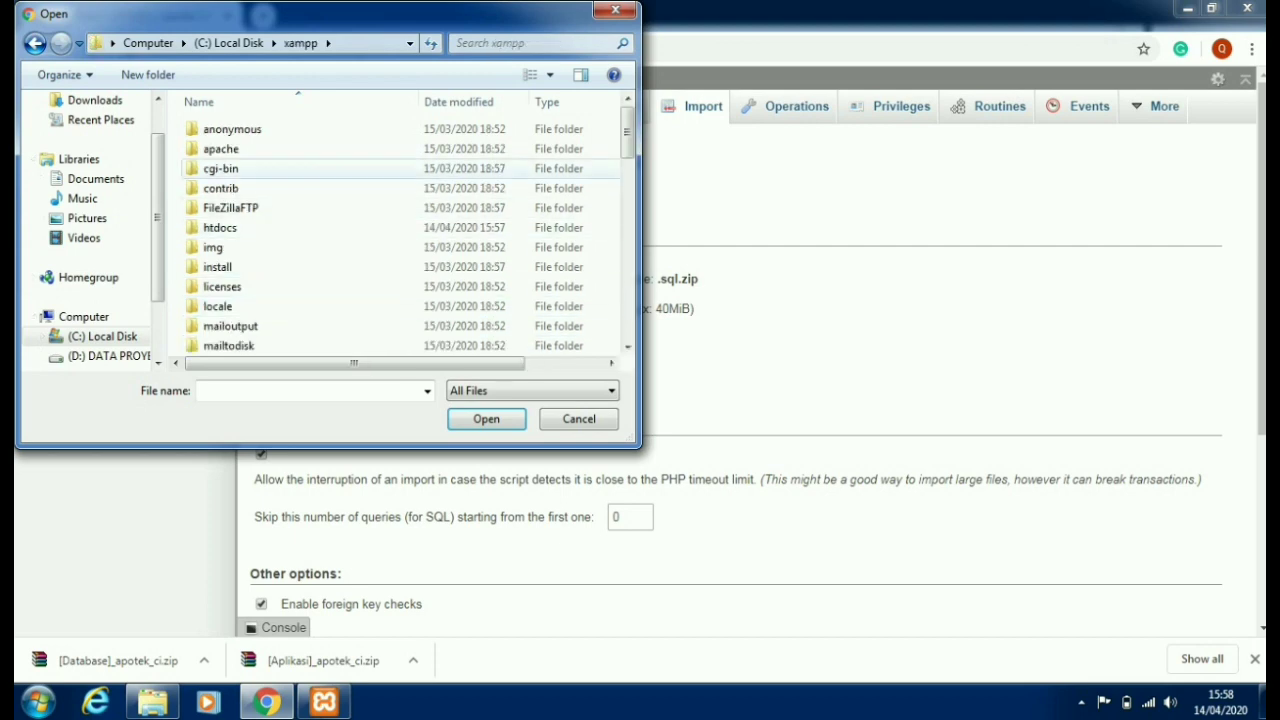
double_click(222, 227)
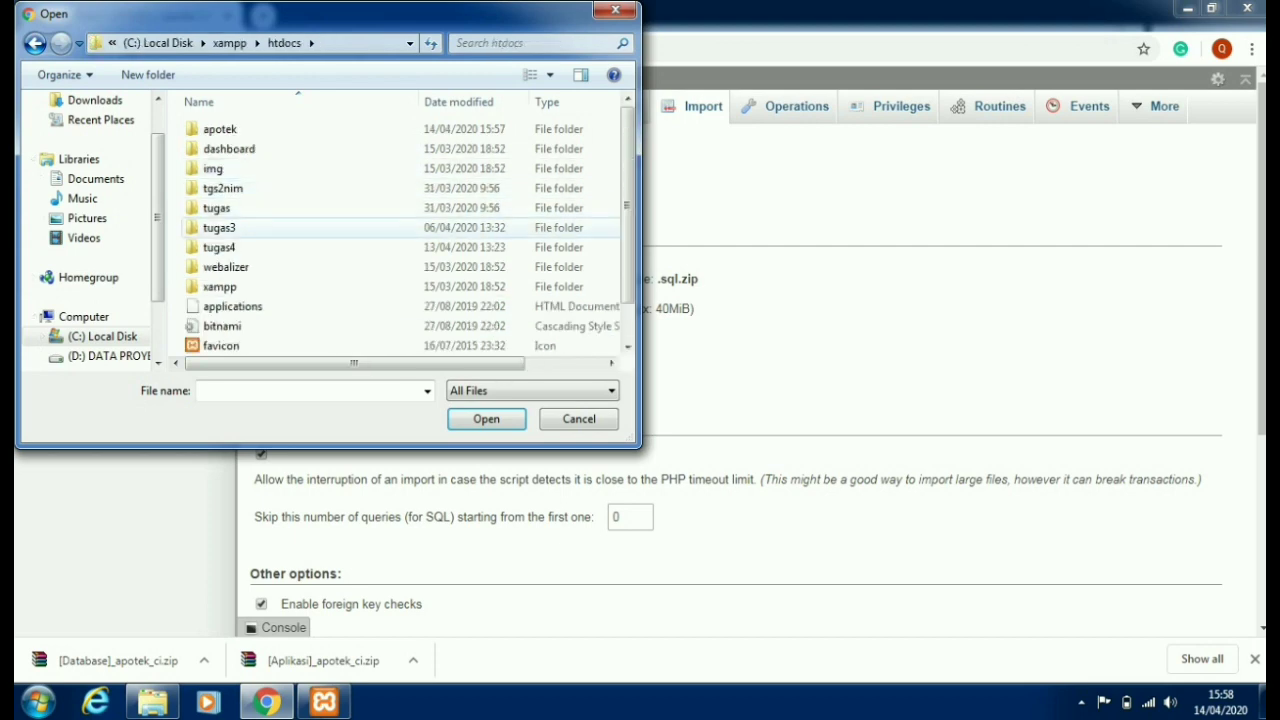
double_click(220, 129)
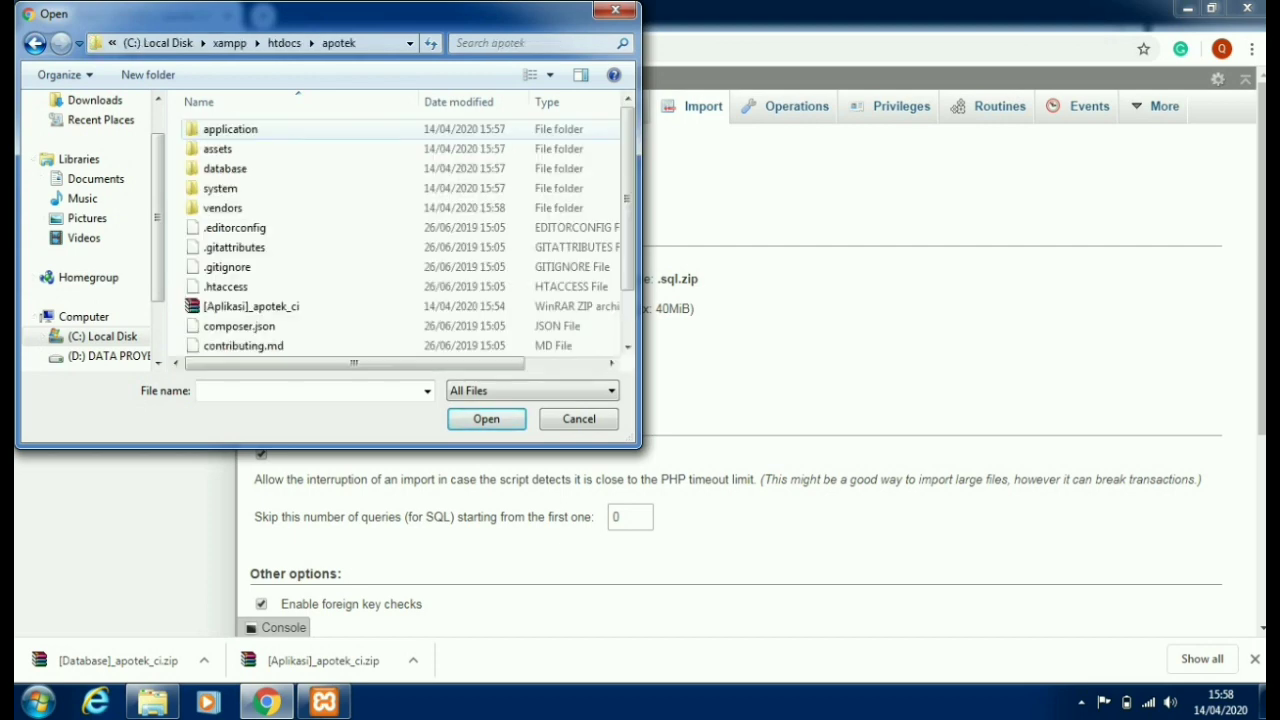
double_click(225, 168)
click(254, 129)
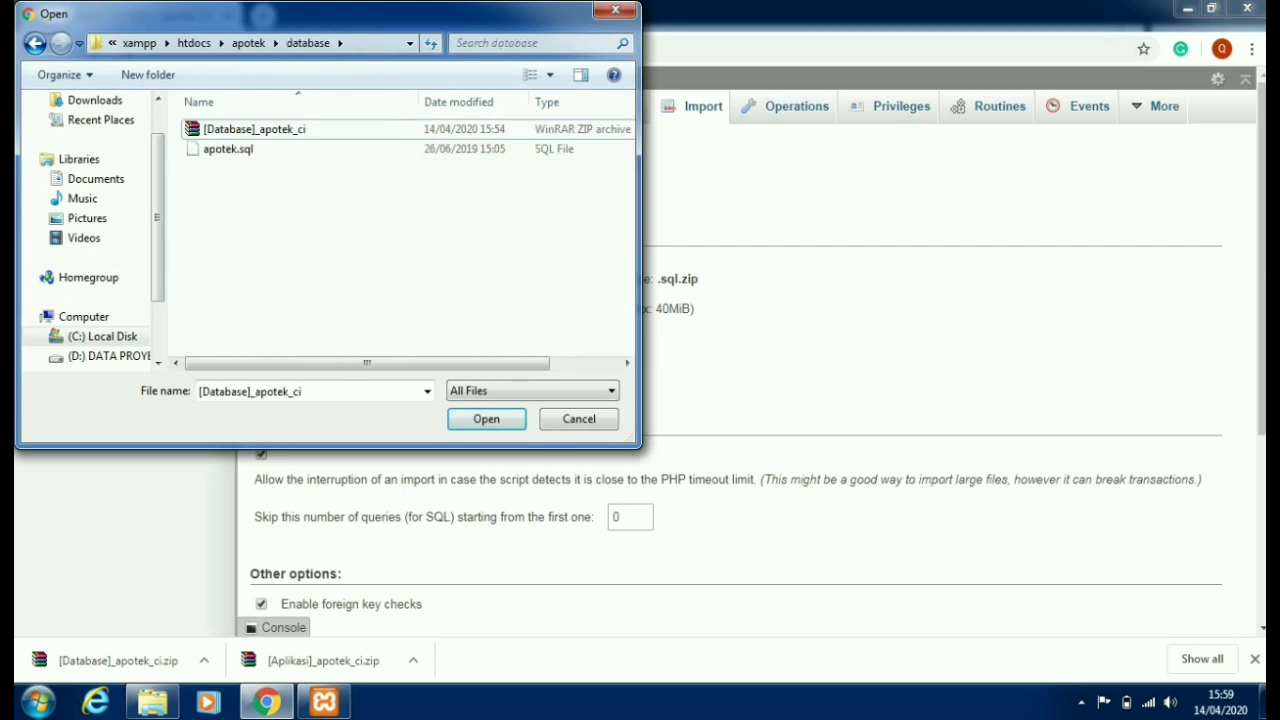
click(228, 149)
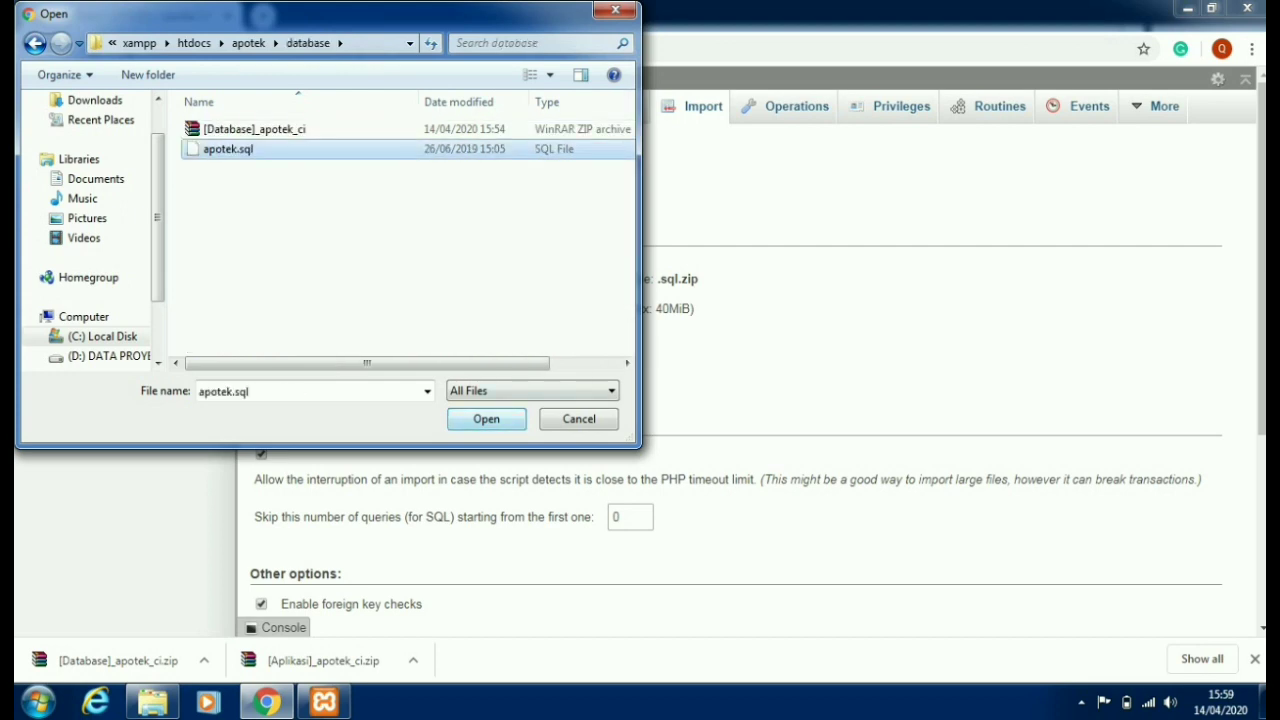
key(Return)
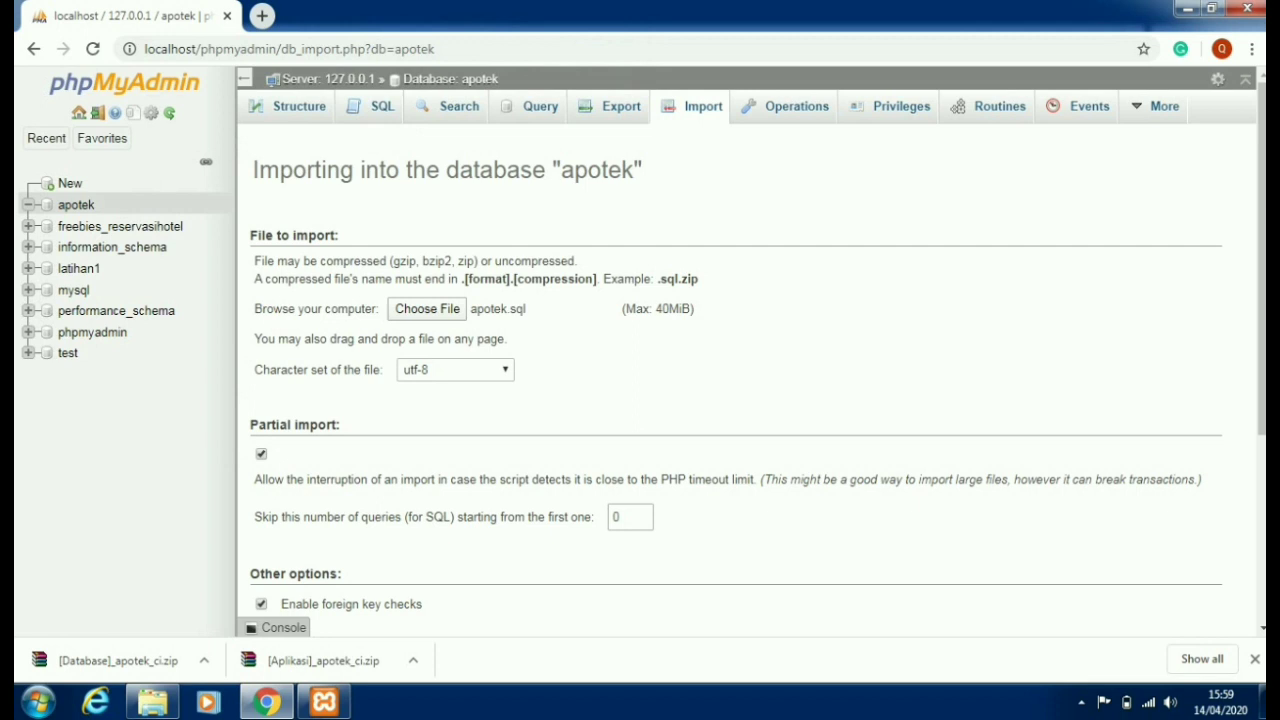
Run the import of apotek.sql in SQL format with the default options.
scroll(640, 420, down, 2)
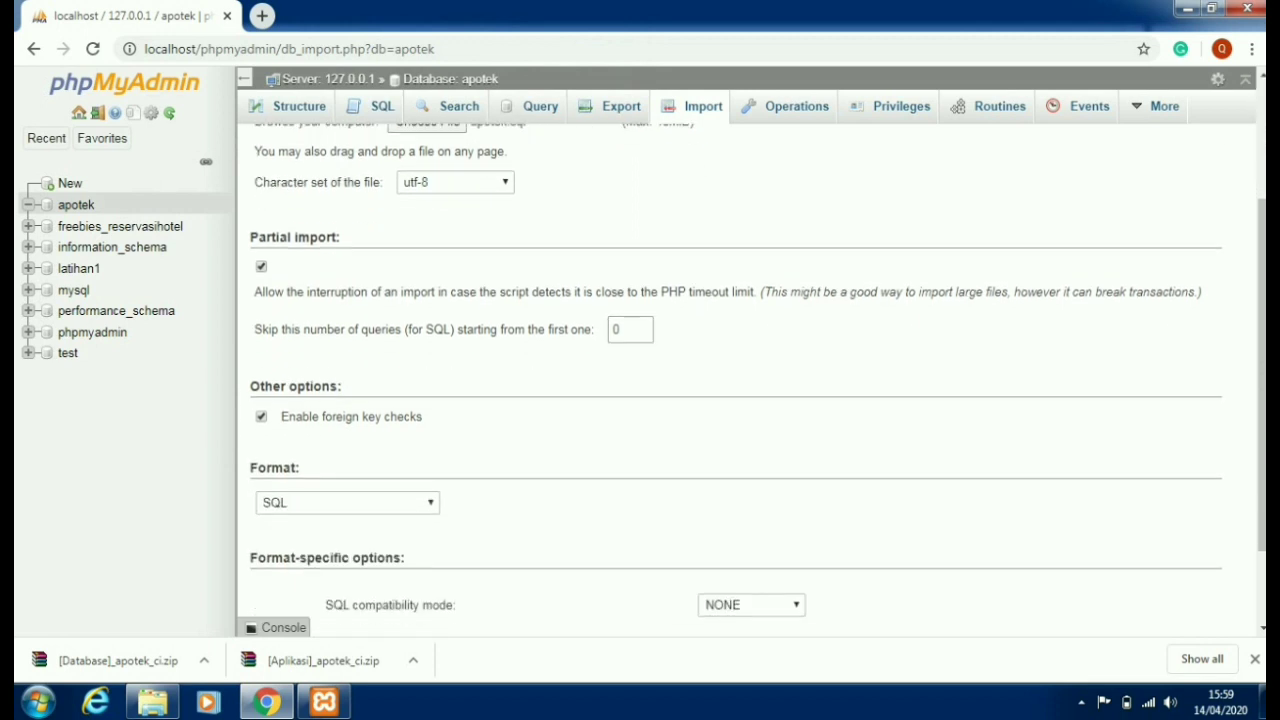
scroll(758, 370, down, 1)
click(1204, 603)
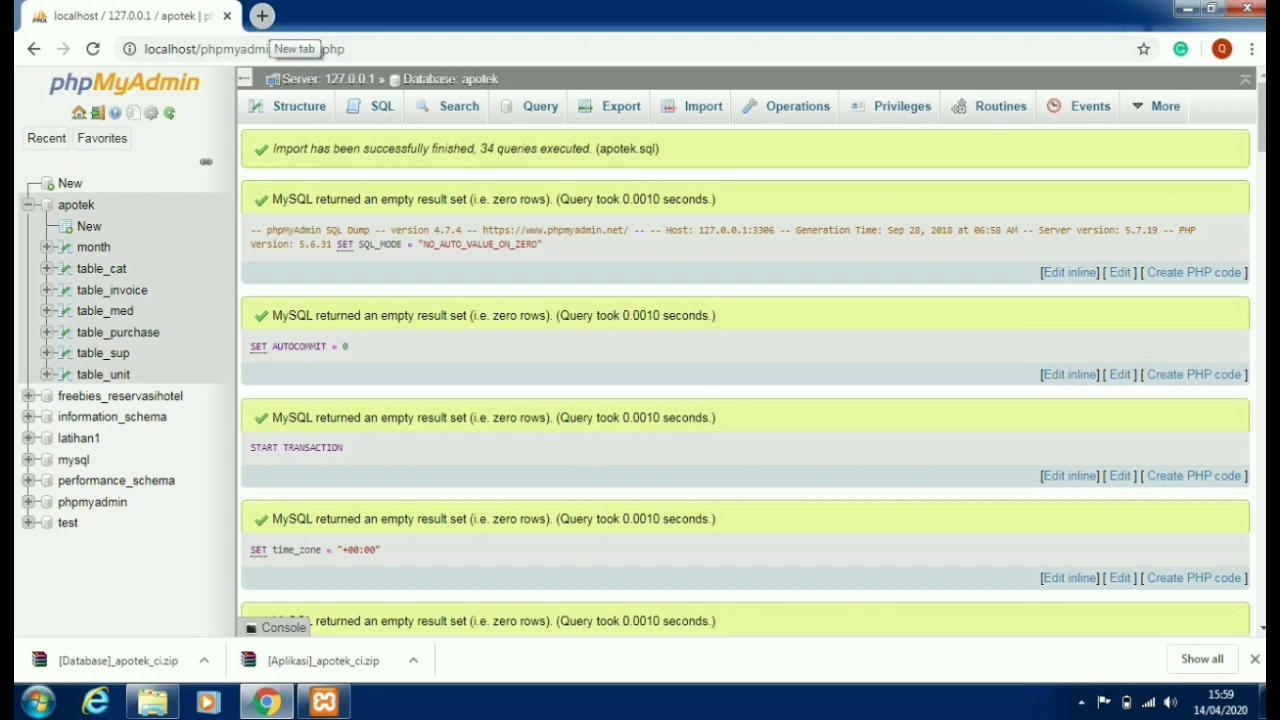
Open the apotek application at localhost/apotek/ in a new browser tab.
click(262, 15)
text(lol)
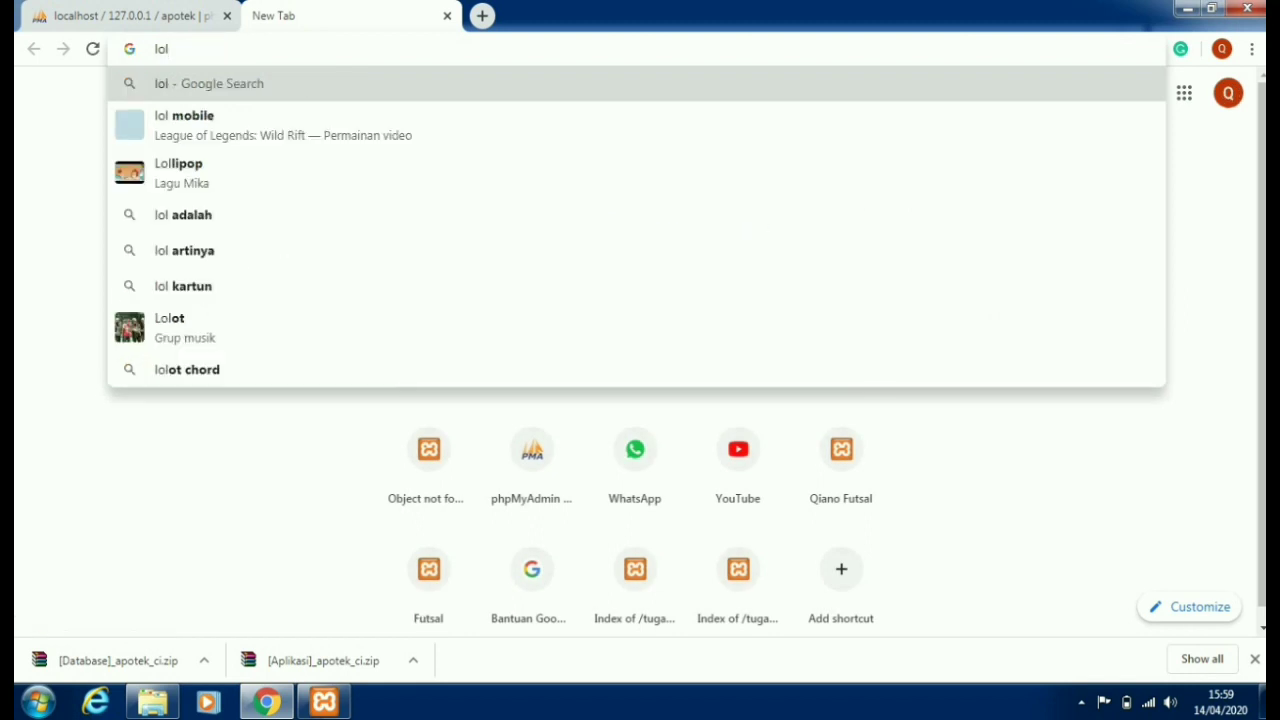
key(BackSpace)
text(c)
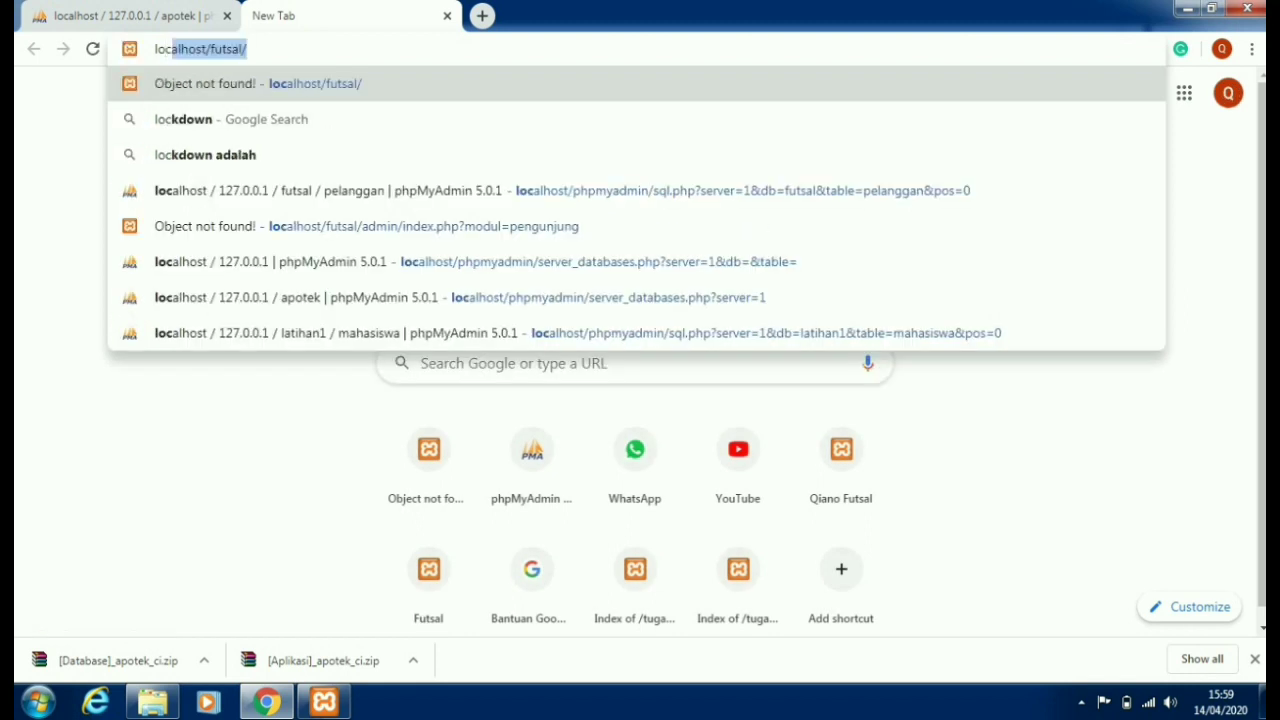
text(alhost)
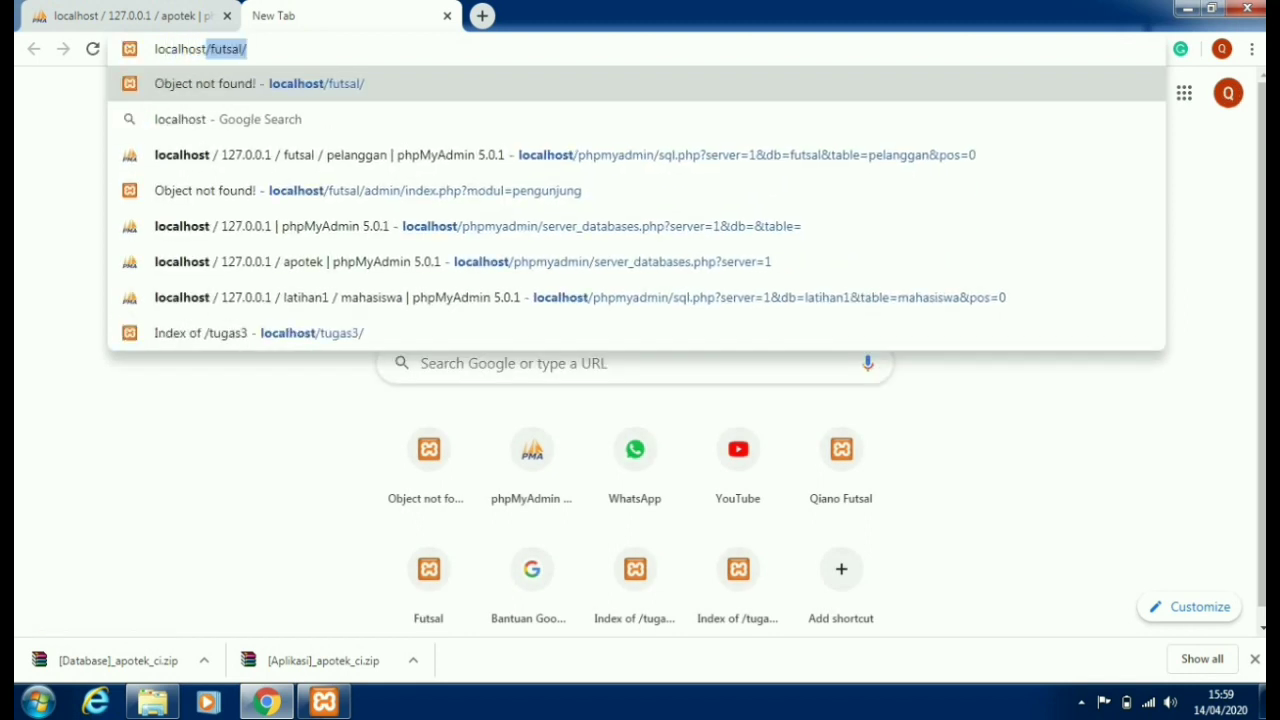
text(/apotek)
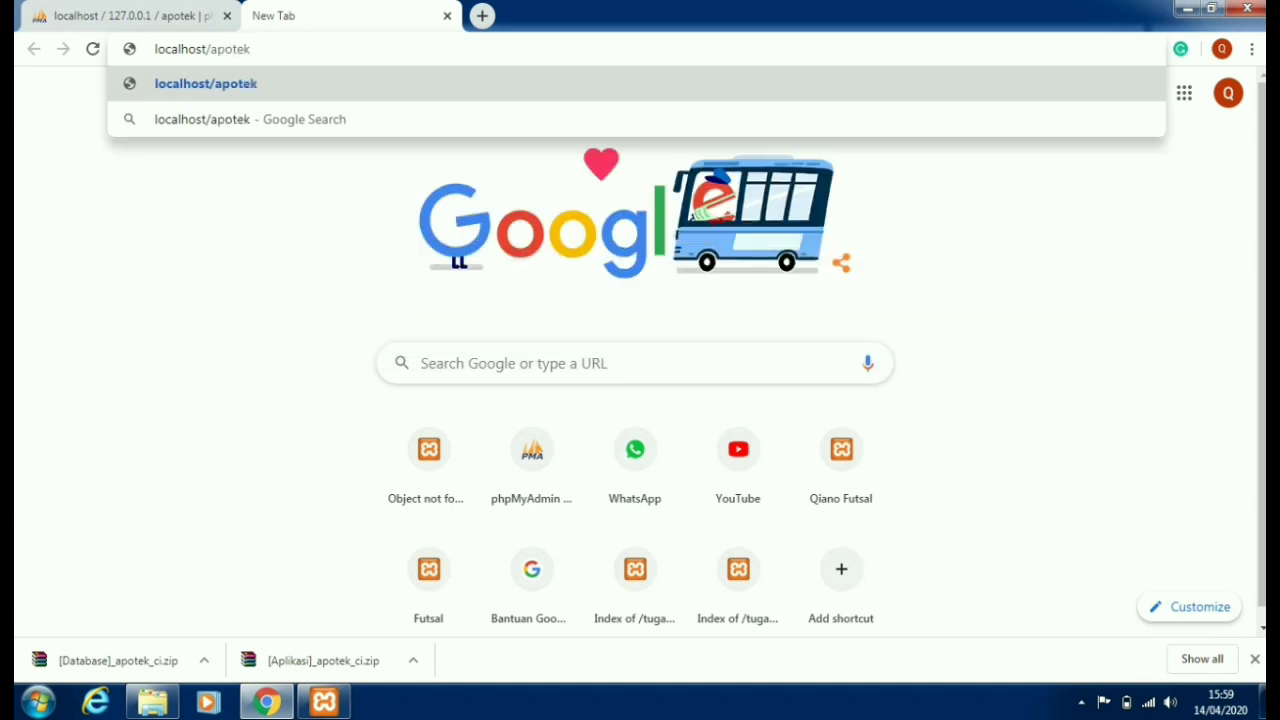
text(/)
key(Return)
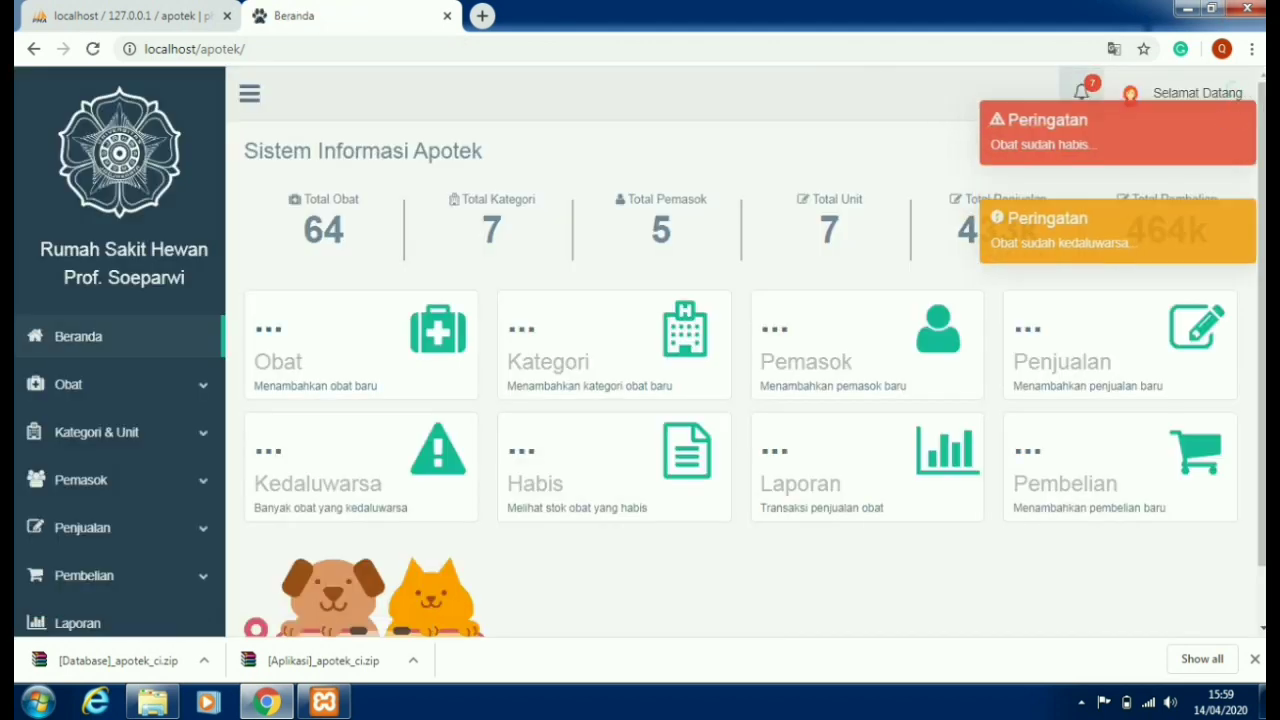
Look through the dashboard's notifications and the Obat and Pemasok submenus, and open the Tambah Obat form.
click(1081, 92)
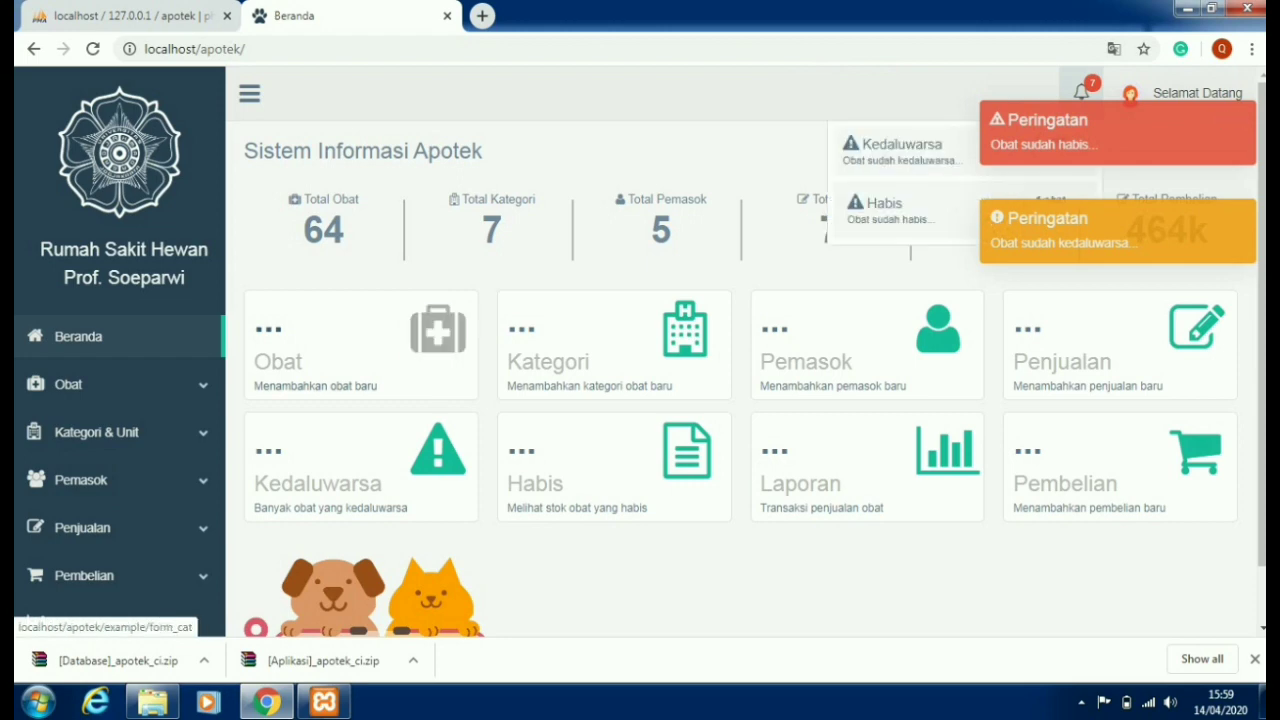
click(68, 384)
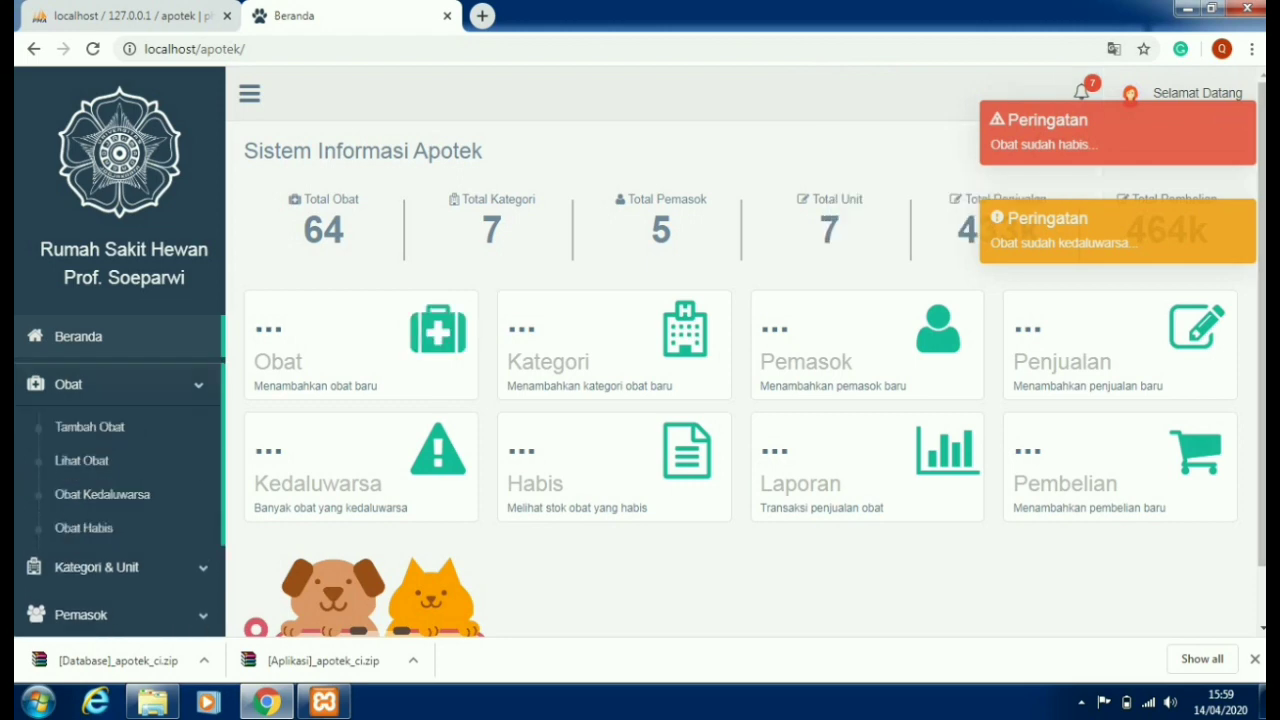
scroll(640, 350, down, 1)
click(80, 614)
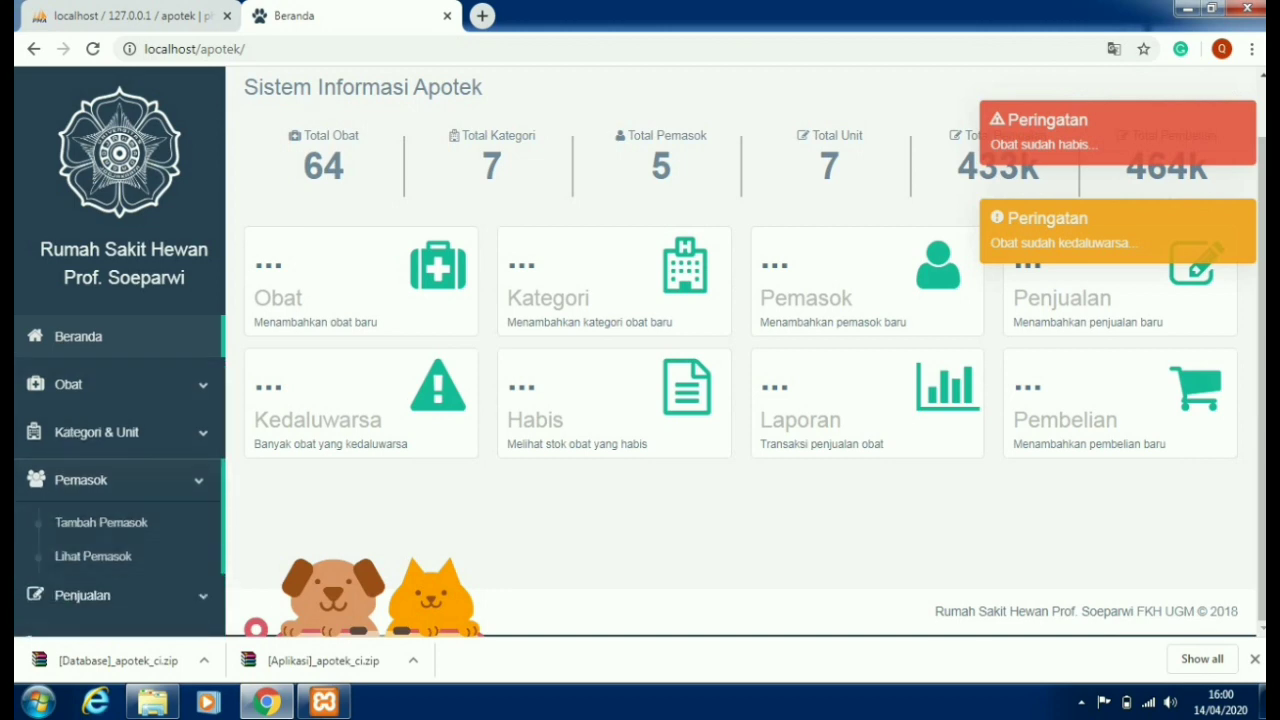
click(68, 384)
click(89, 426)
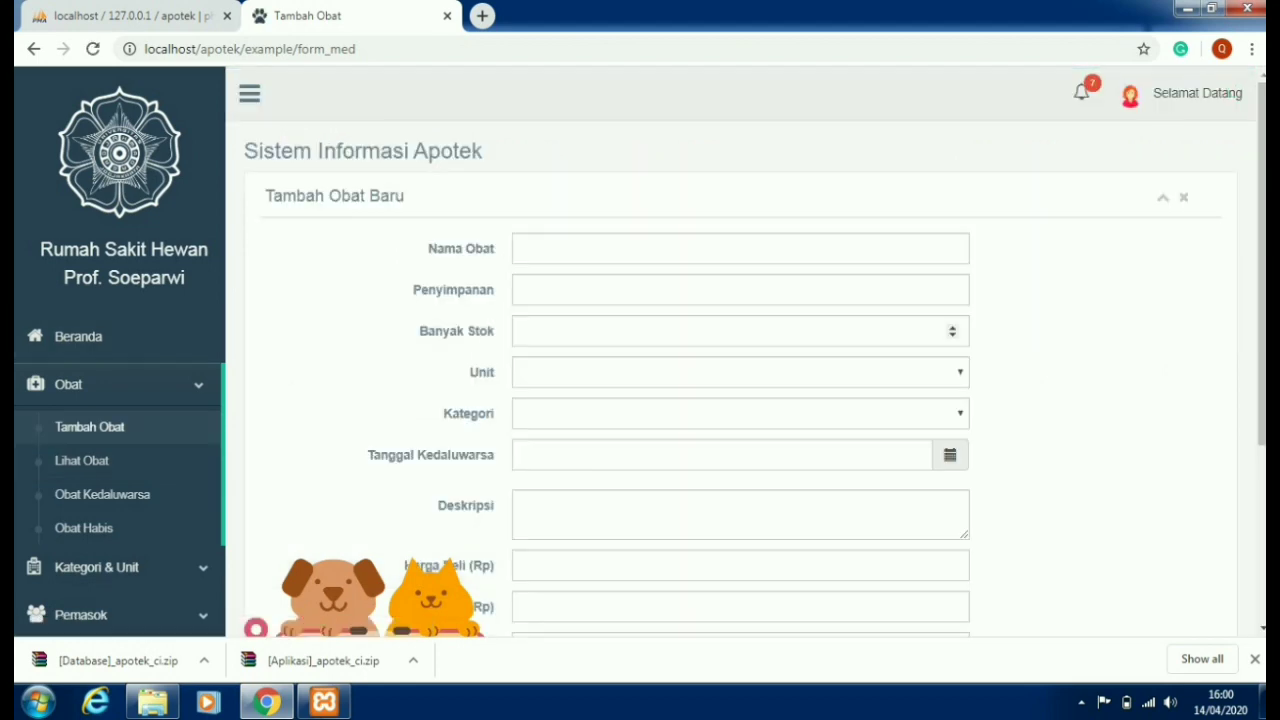
Look through the fields of the Tambah Obat form and open the Lihat Obat list.
scroll(740, 350, down, 3)
scroll(740, 350, up, 2)
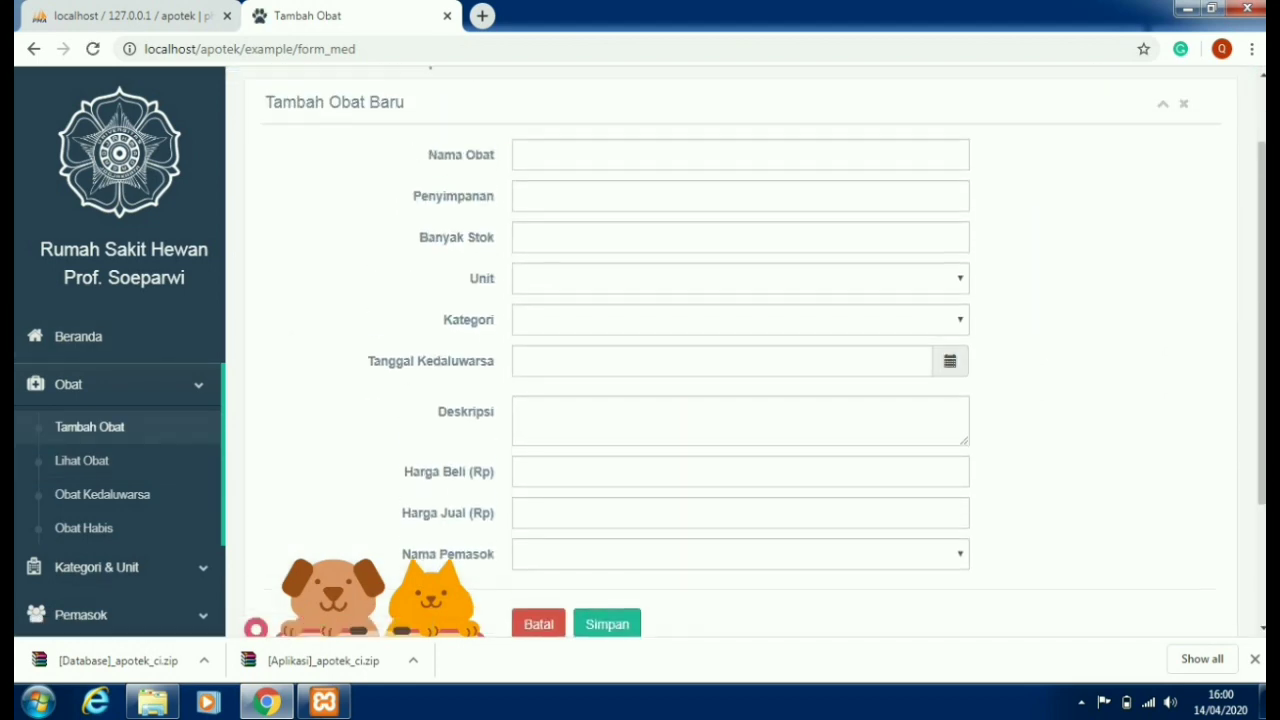
click(81, 460)
Switch to phpMyAdmin and browse the rows of table_cat and table_invoice in the apotek database.
key(ctrl+1)
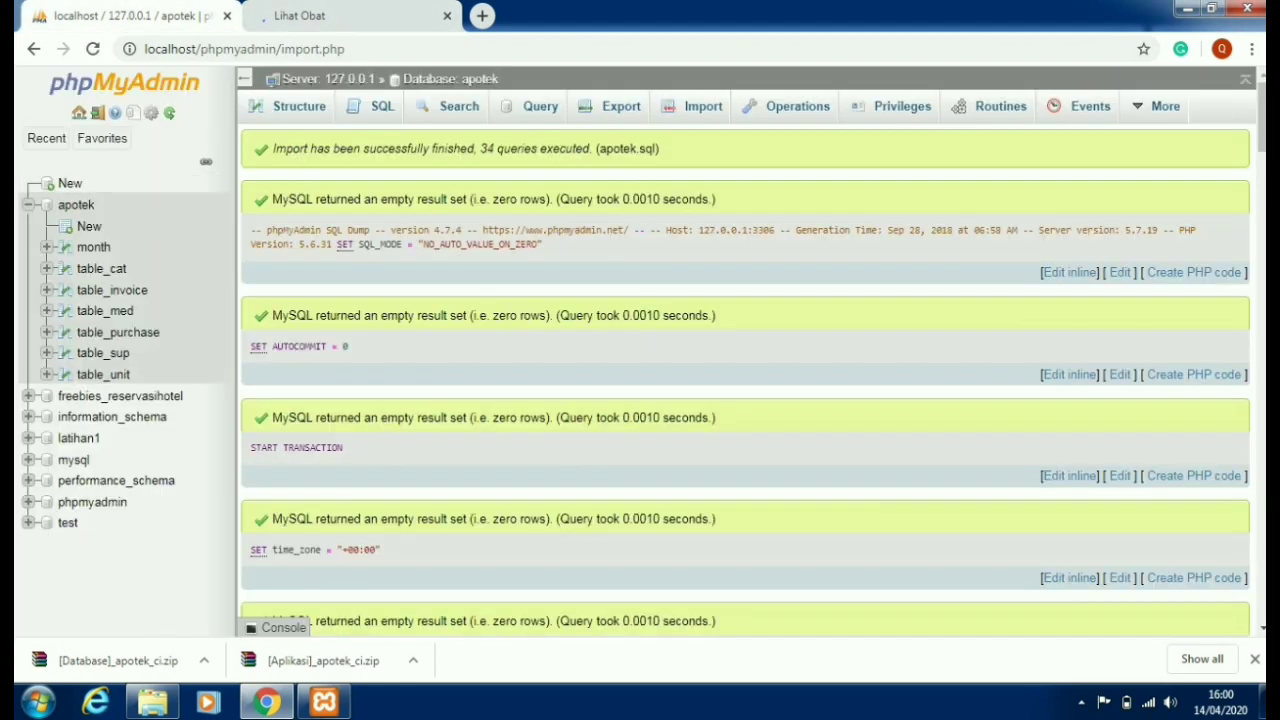
click(101, 268)
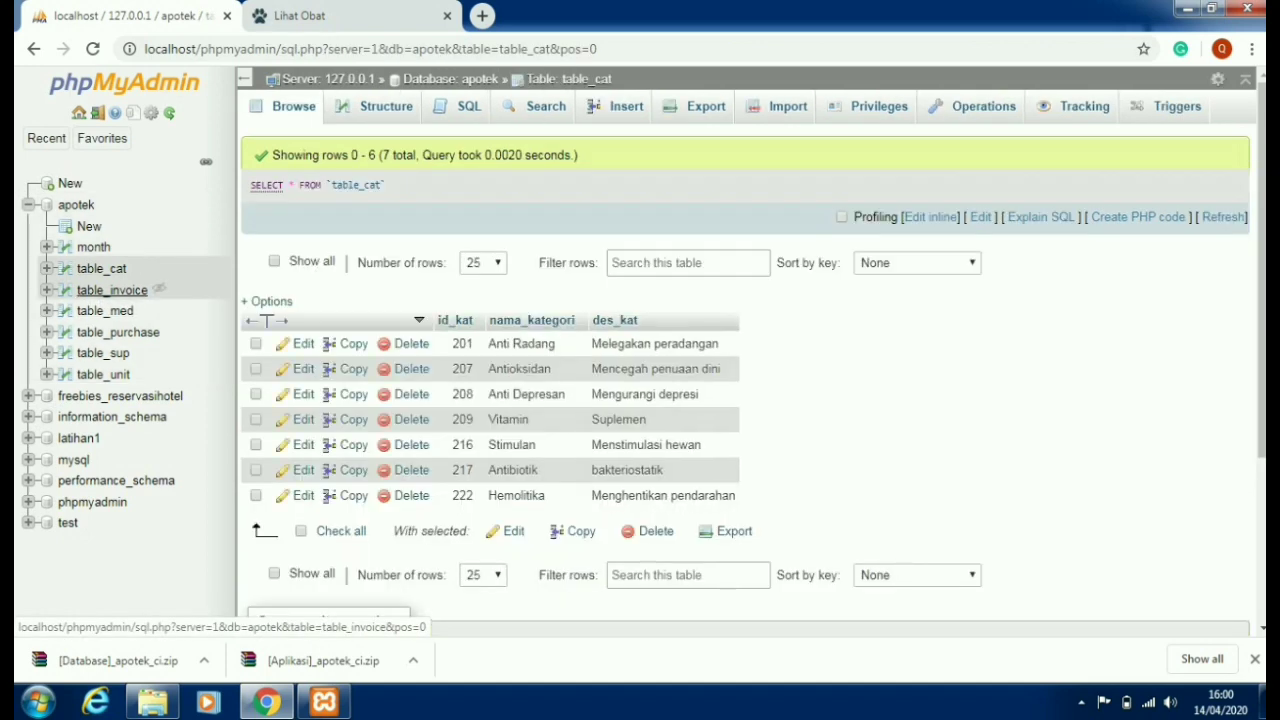
click(112, 290)
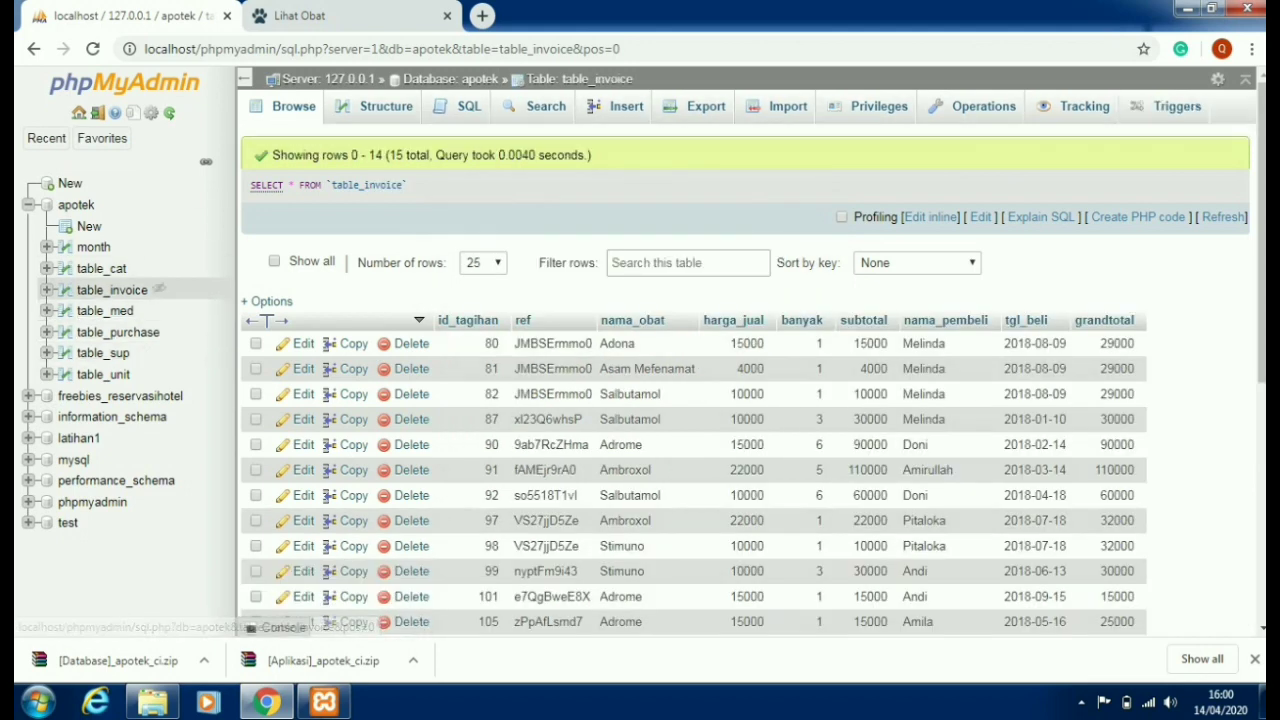
Back in the apotek application, review the Obat Habis page down to Obat Hampir Habis and open the Tambah Kategori form.
key(ctrl+Tab)
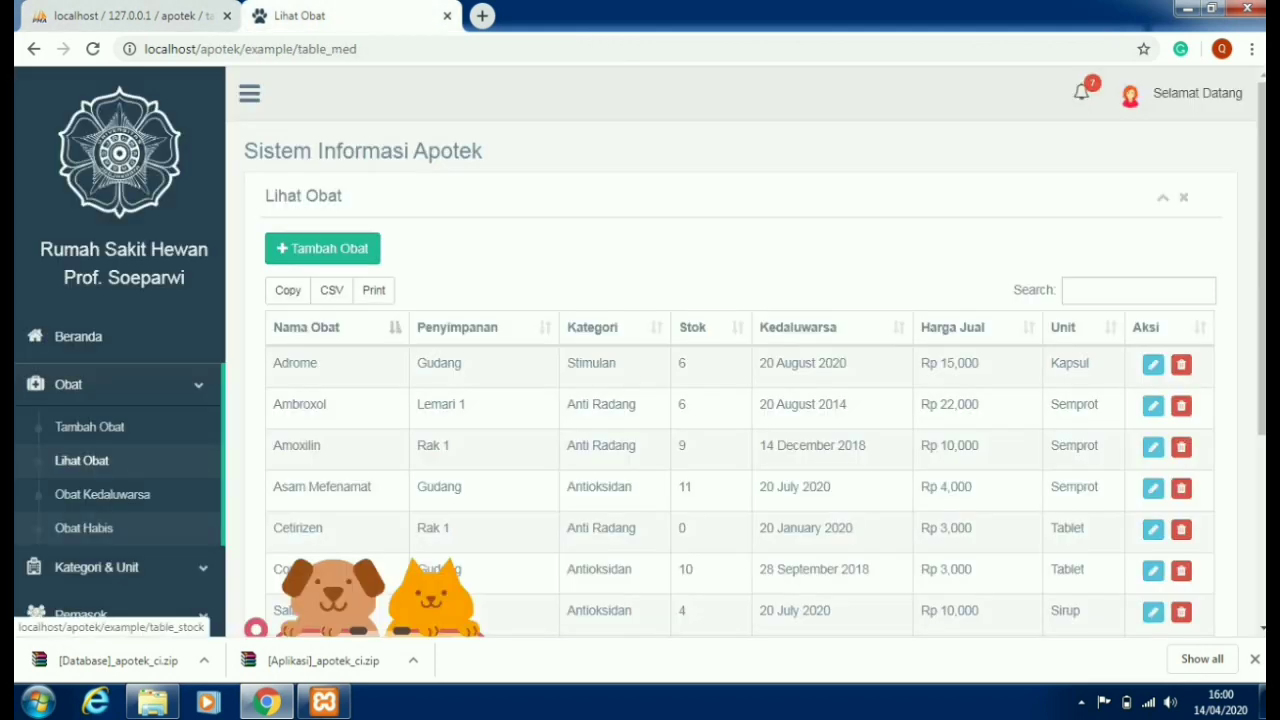
click(84, 528)
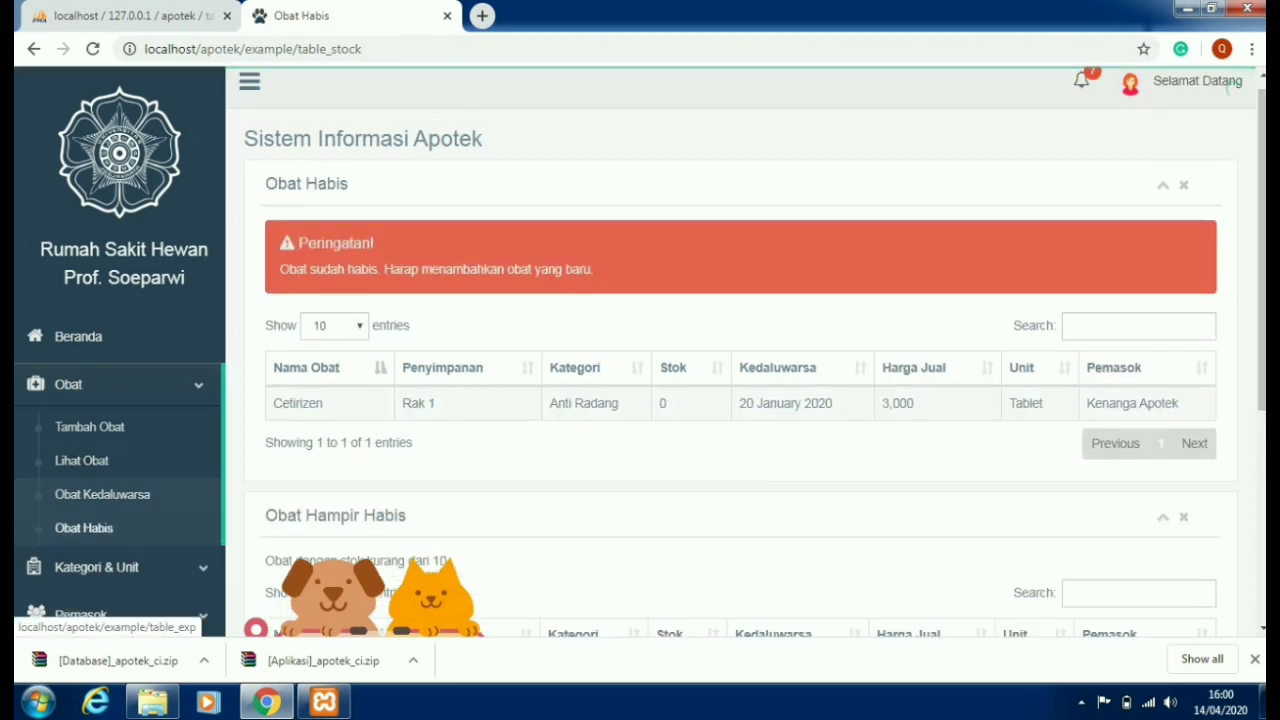
scroll(740, 350, down, 4)
click(96, 560)
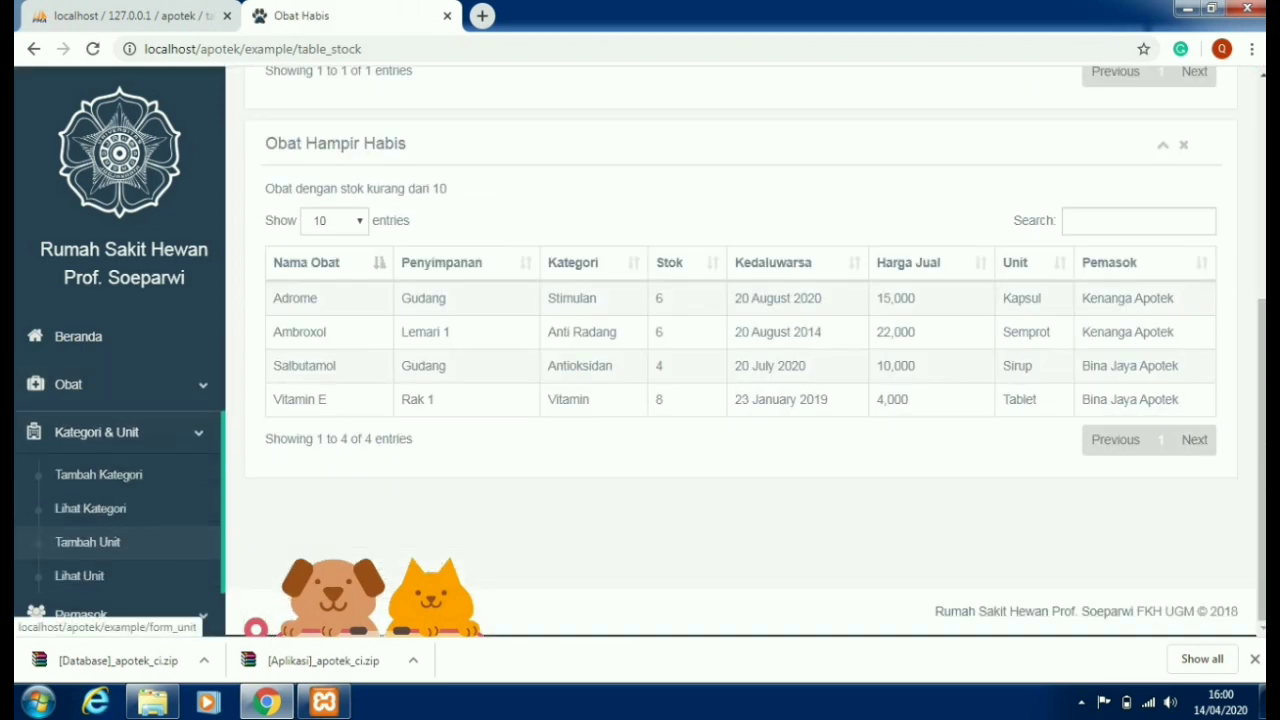
click(98, 474)
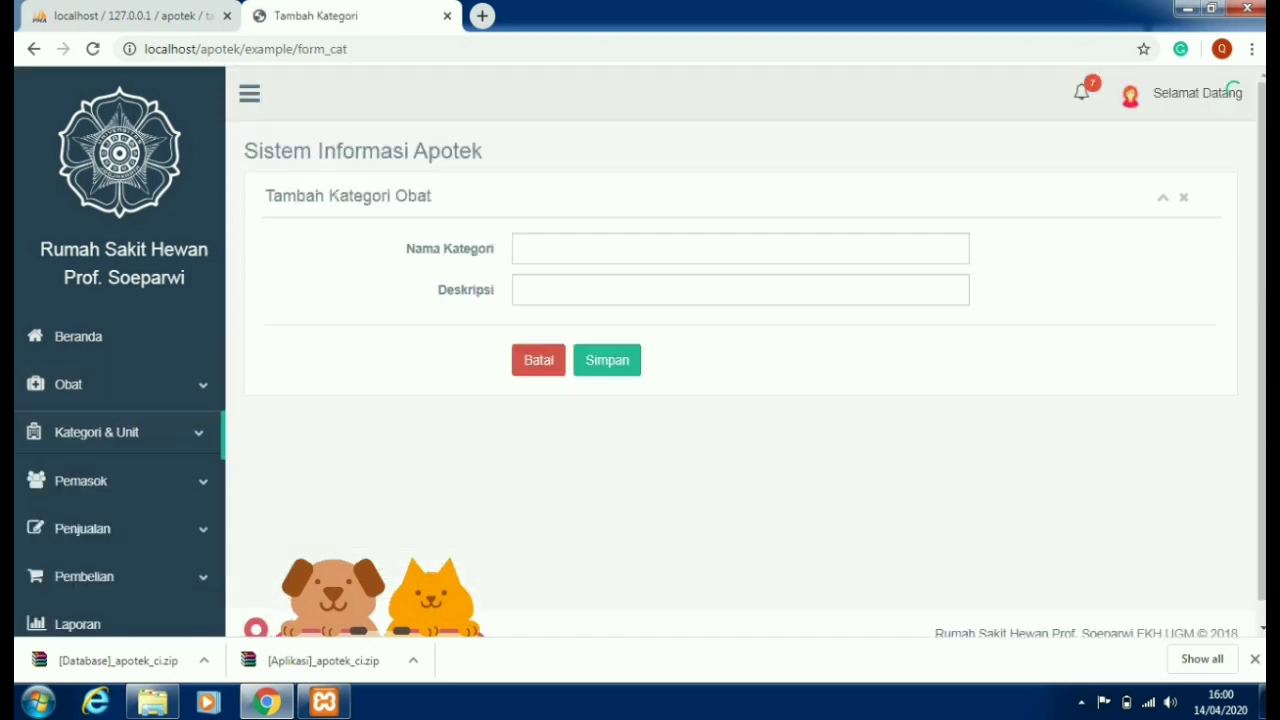
View the Laporan page with its notification list, and minimize the browser window to show the desktop.
click(79, 575)
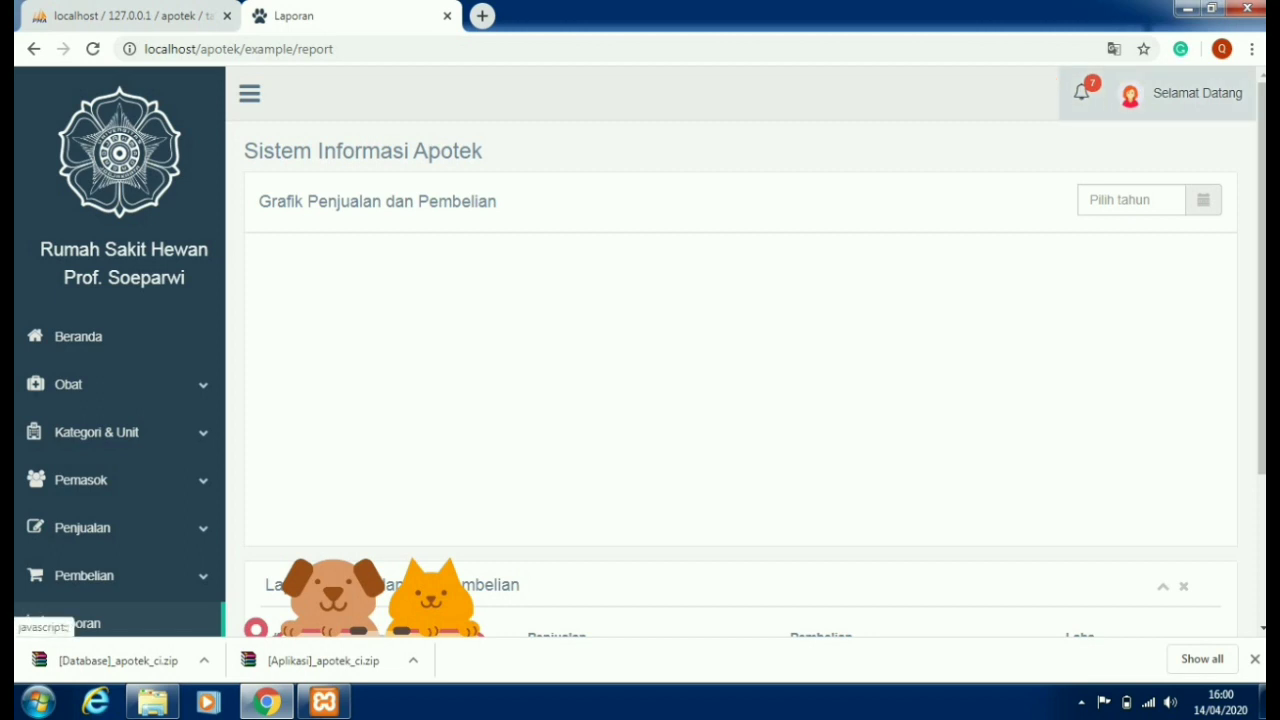
click(1081, 92)
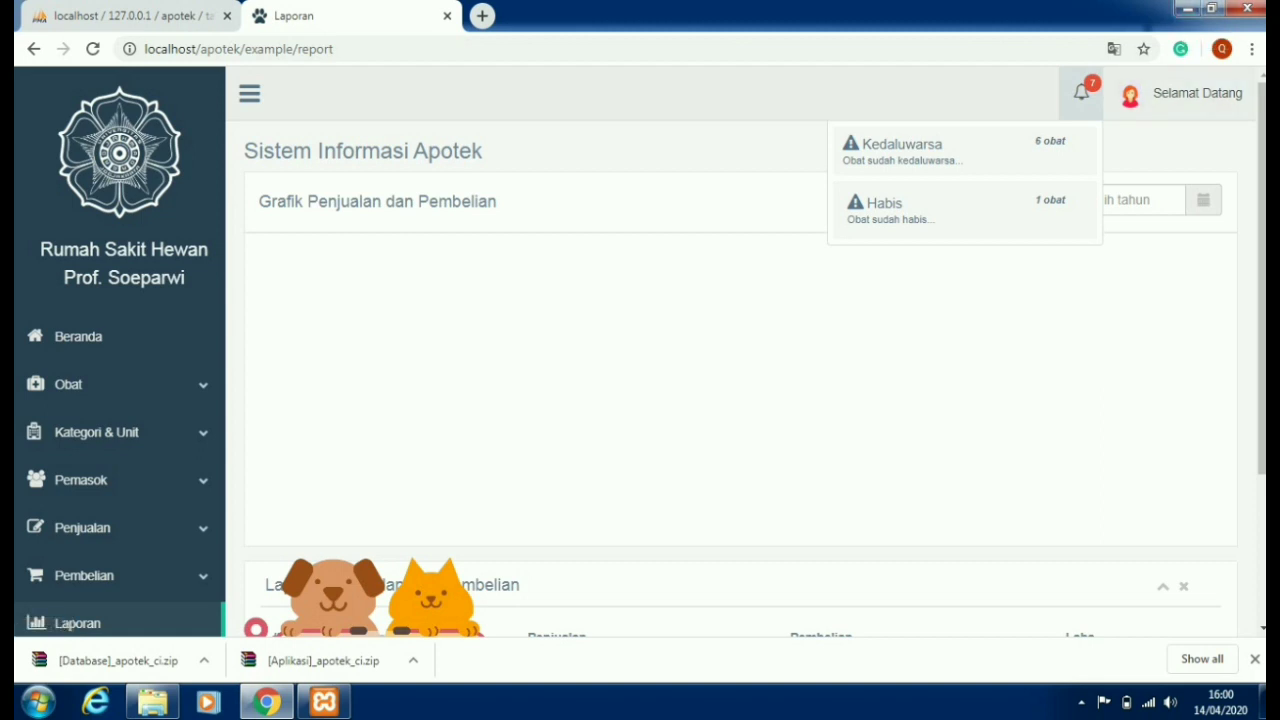
click(1187, 8)
right_click(472, 368)
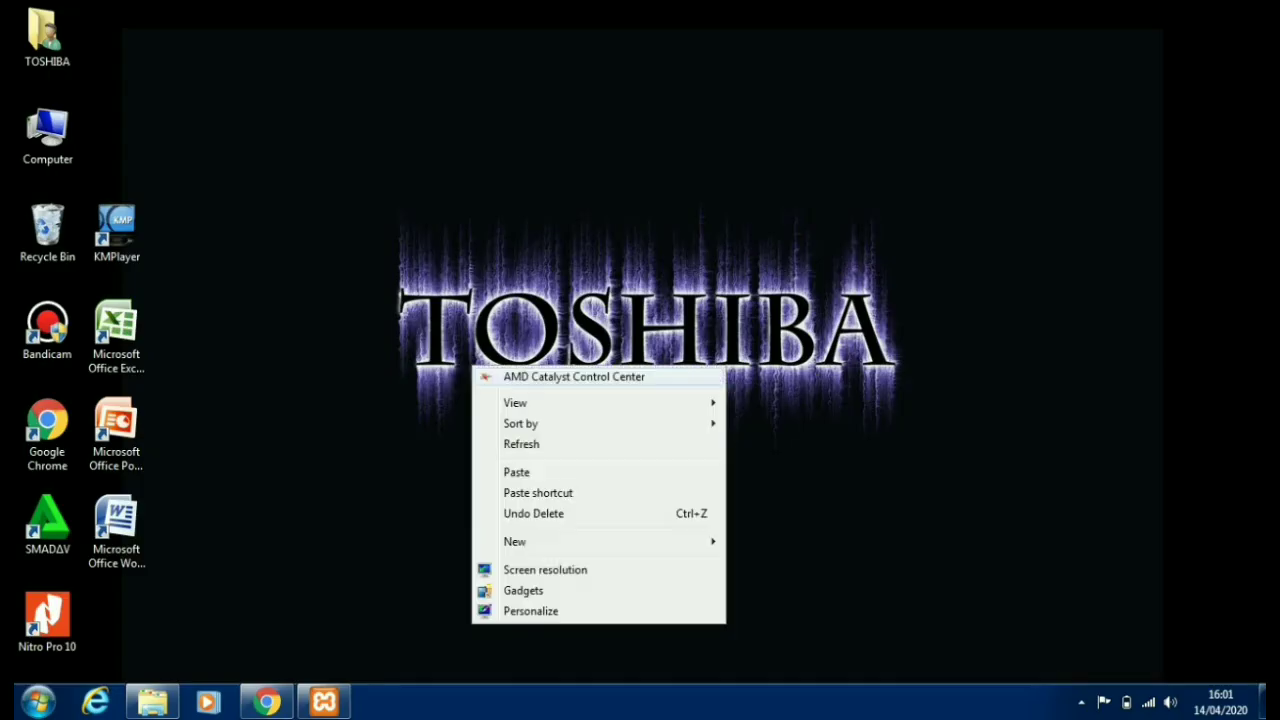
click(540, 444)
right_click(515, 310)
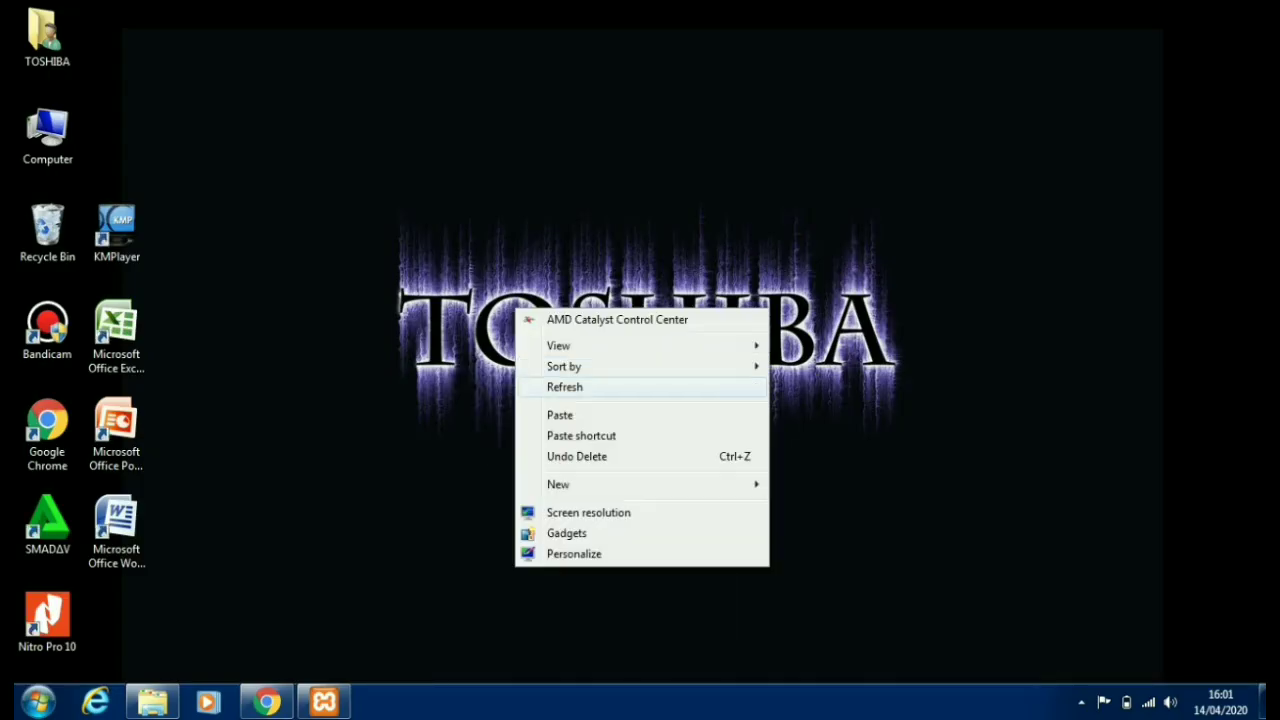
click(545, 387)
right_click(480, 231)
click(508, 311)
right_click(528, 292)
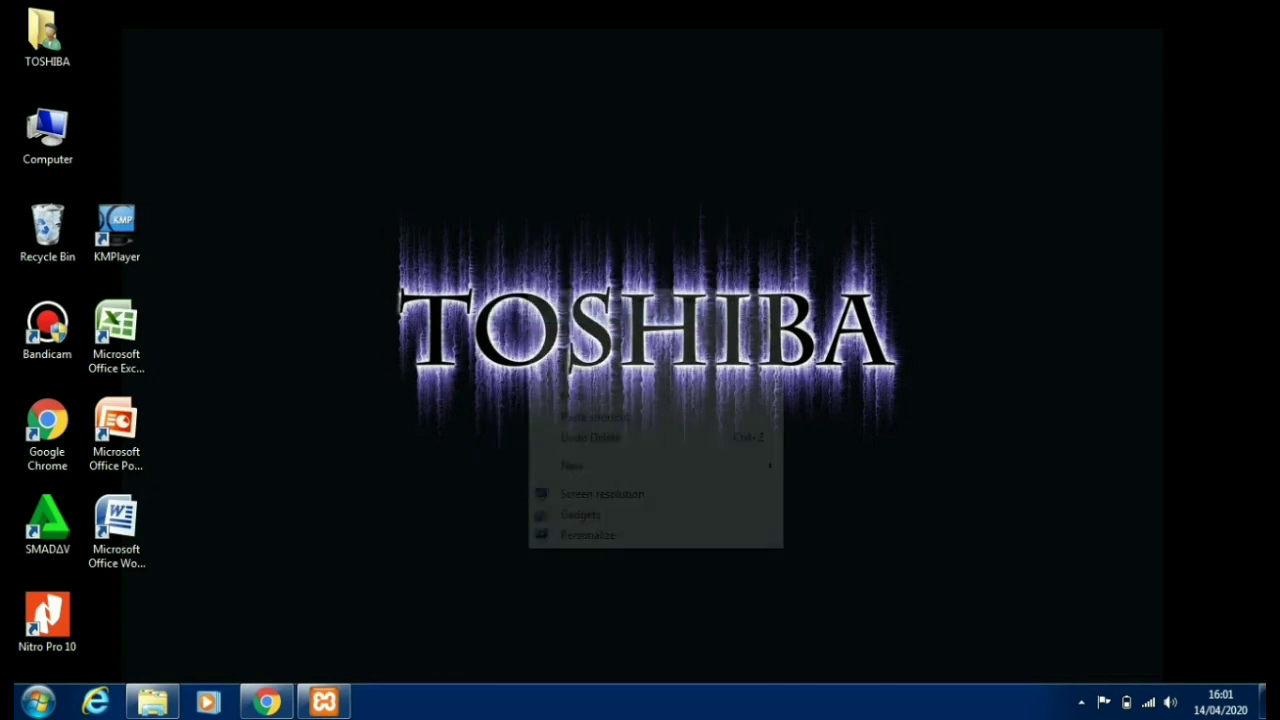
click(565, 366)
right_click(487, 279)
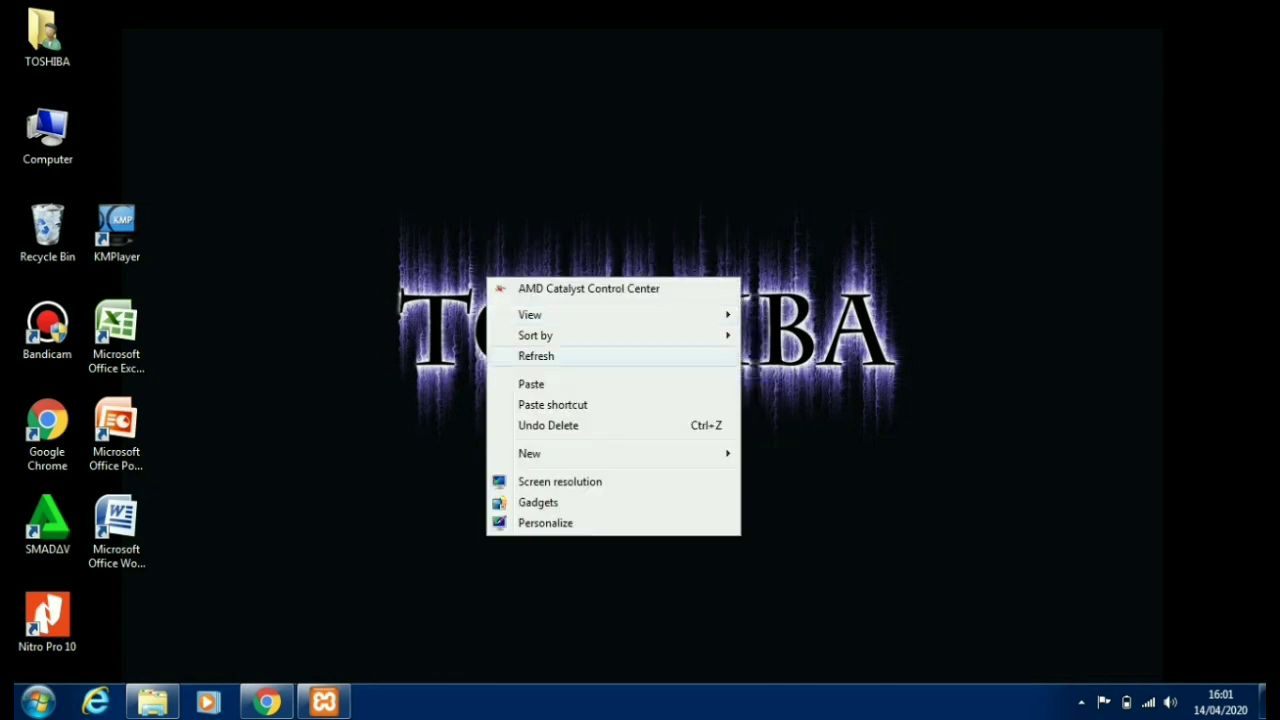
click(560, 356)
right_click(552, 338)
click(585, 417)
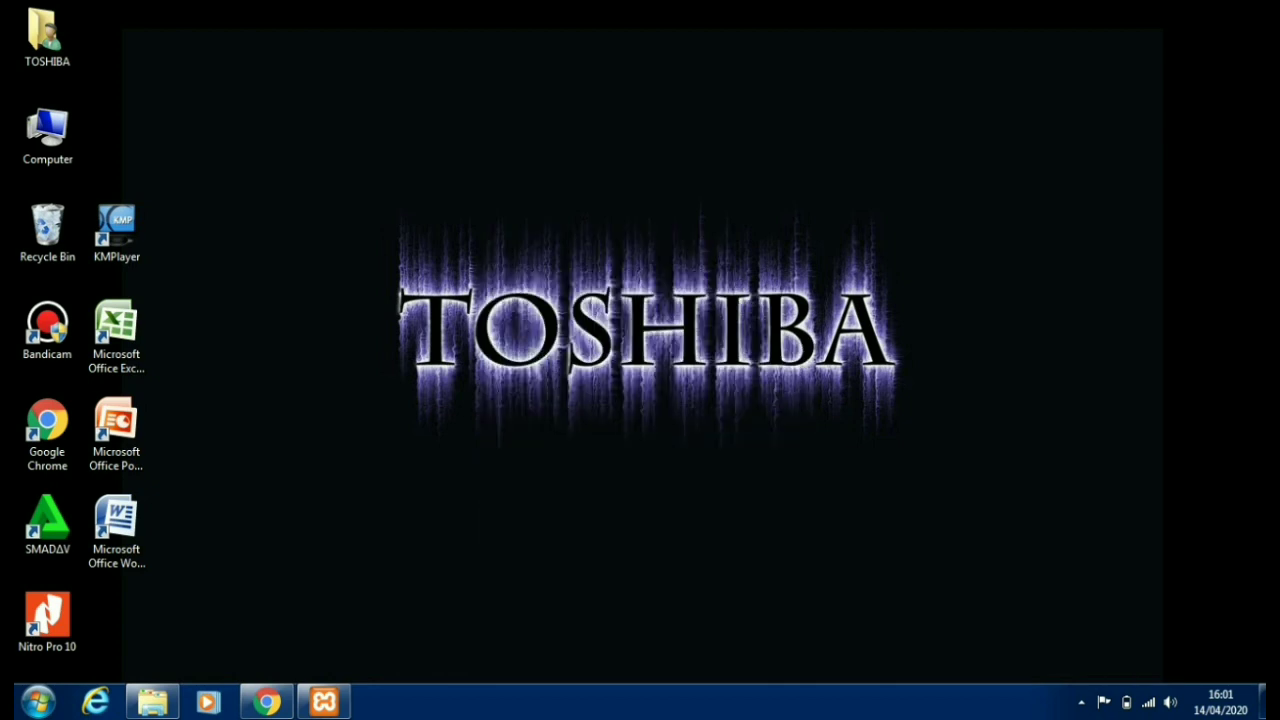
right_click(471, 363)
click(520, 444)
right_click(515, 308)
click(565, 387)
right_click(481, 234)
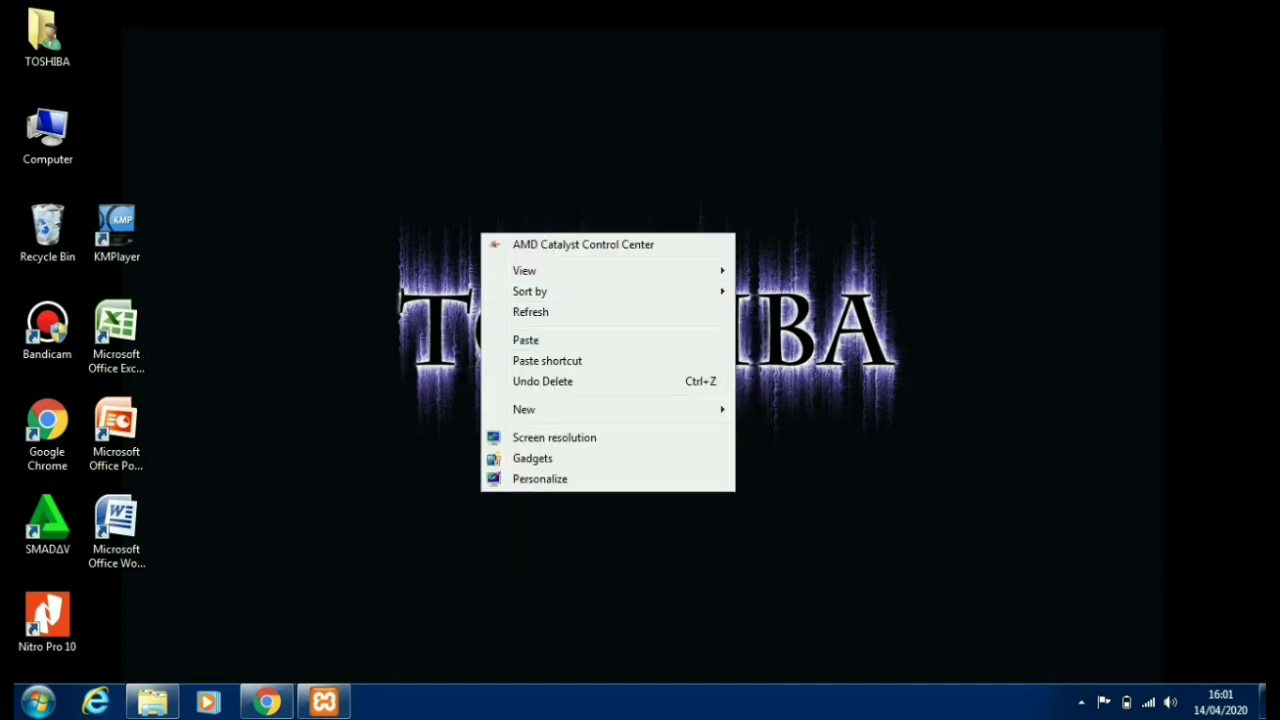